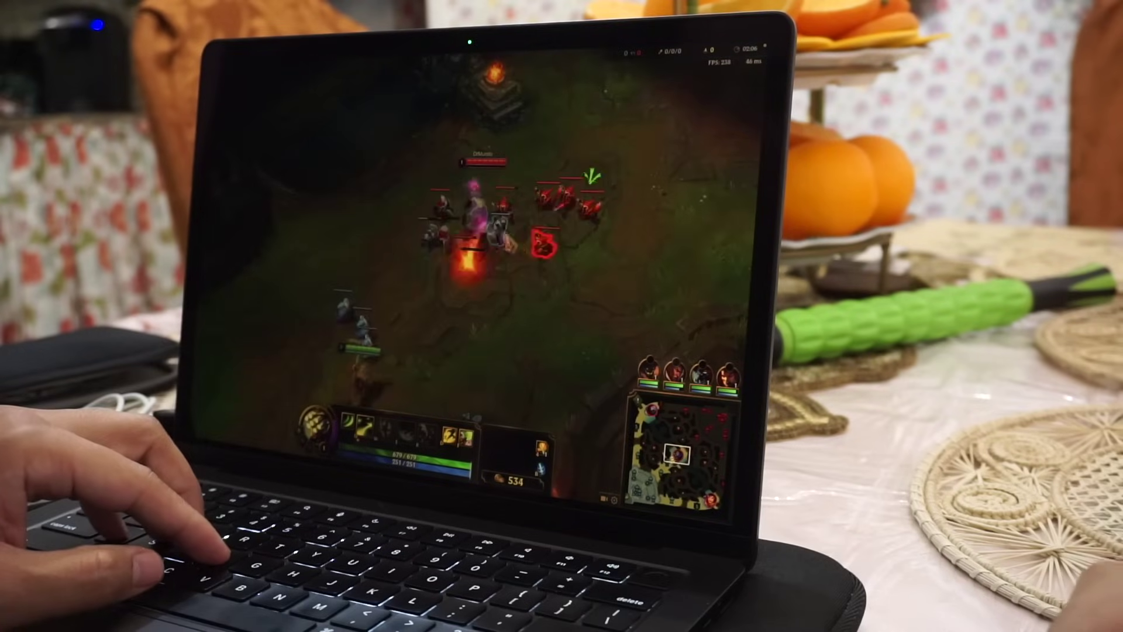
# Step: Advance the champion along the mid lane, engaging Dr. Mundo and the red minions and repositioning between attacks
pyautogui.rightClick(472, 235)
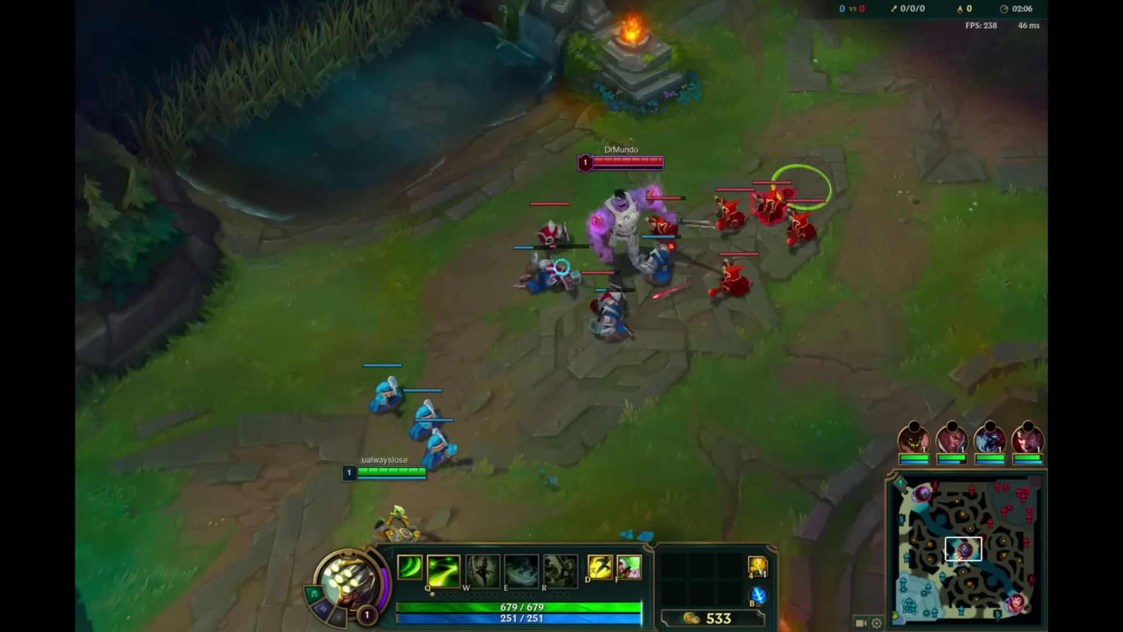
pyautogui.rightClick(615, 234)
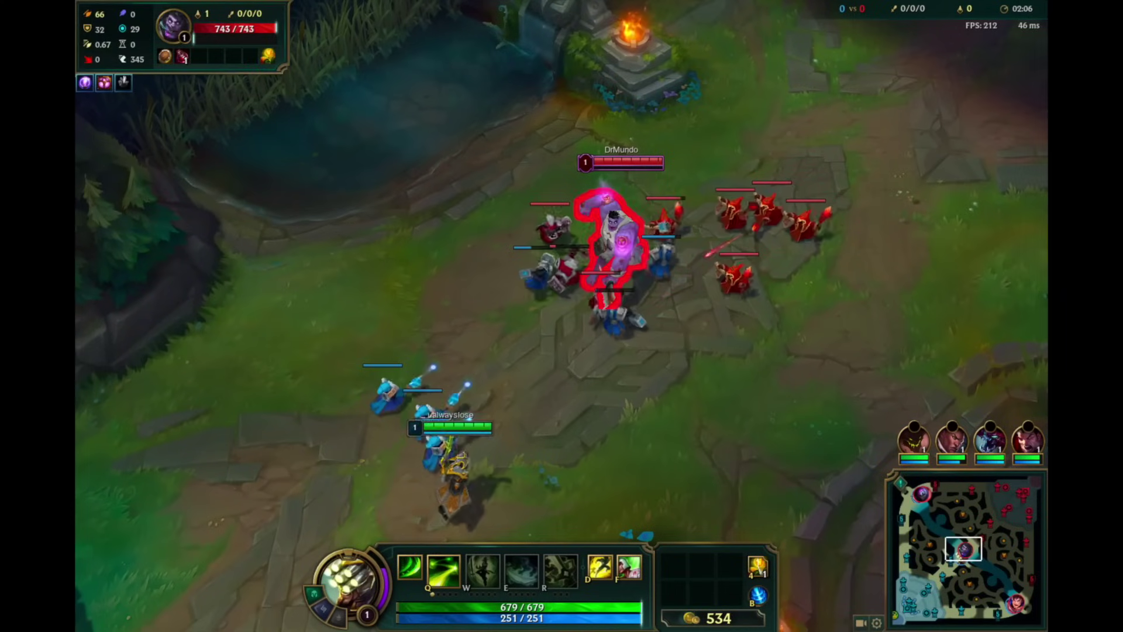
pyautogui.rightClick(507, 325)
pyautogui.rightClick(501, 219)
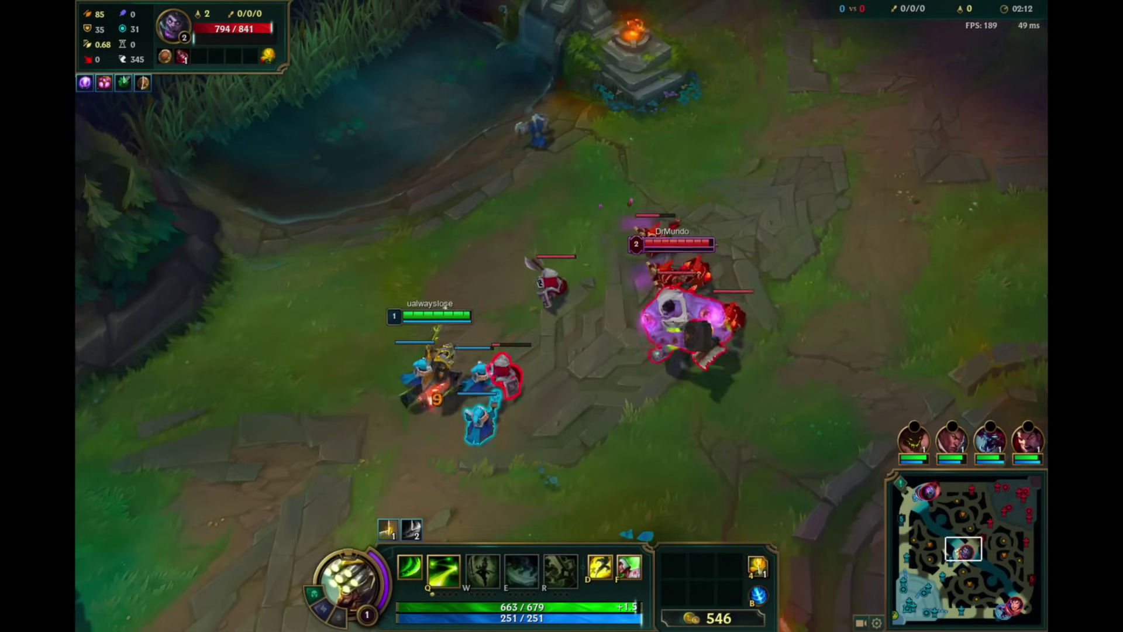
pyautogui.rightClick(500, 454)
pyautogui.rightClick(510, 374)
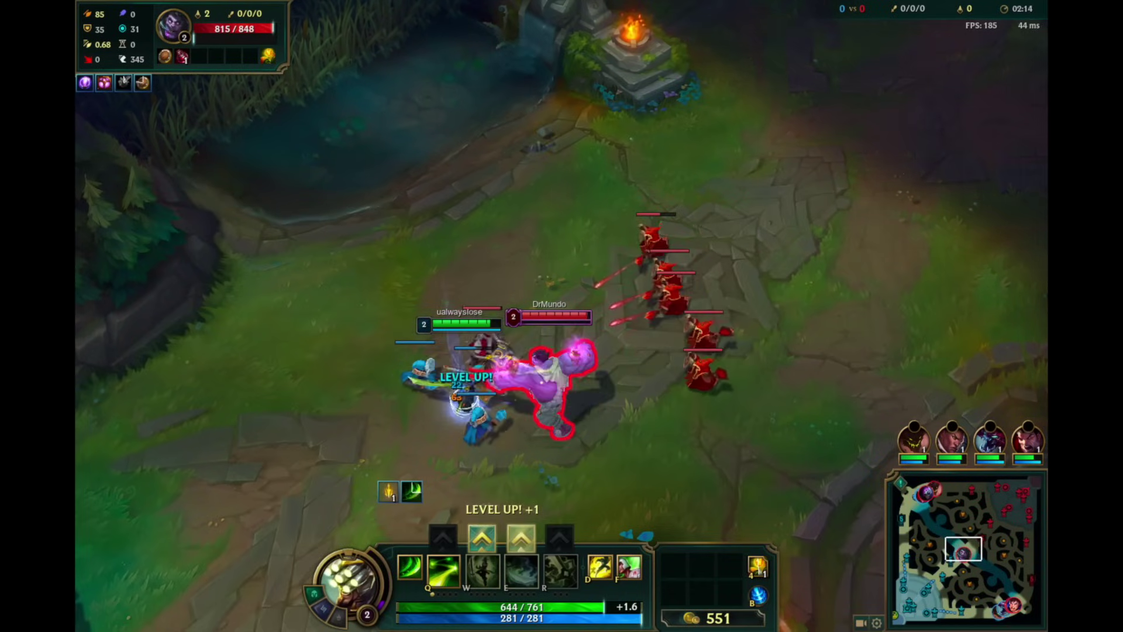
# Step: Spend the level-up point on the E ability and reposition the champion to attack in the mid lane
pyautogui.press('space')
pyautogui.rightClick(526, 445)
pyautogui.click(520, 538)
pyautogui.rightClick(425, 302)
pyautogui.rightClick(548, 276)
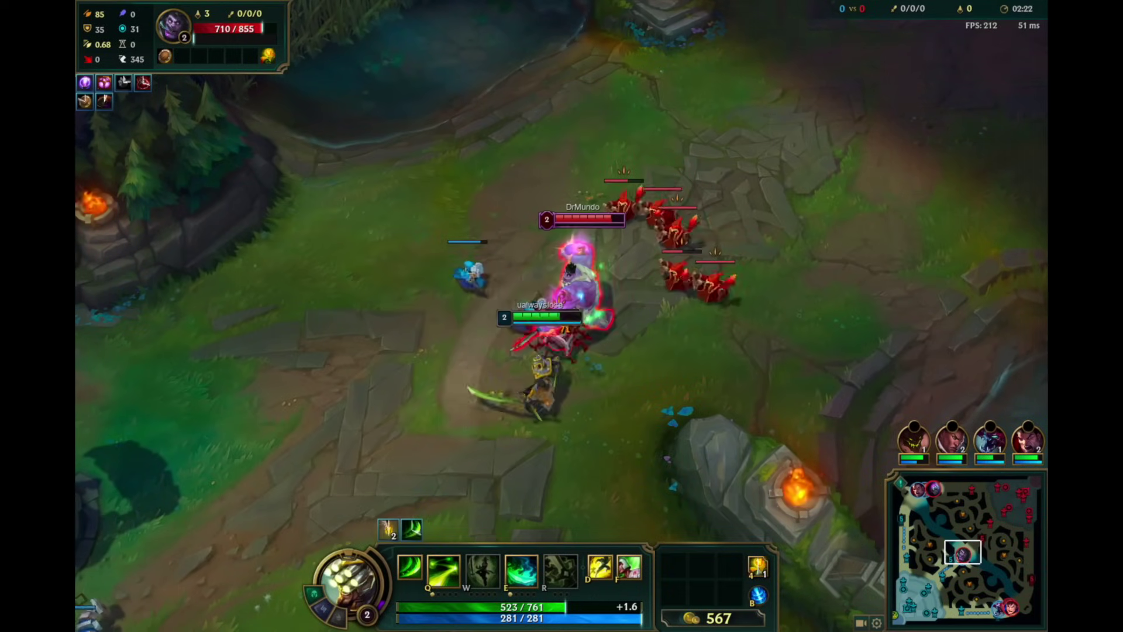
# Step: Use the Q and E abilities against Dr. Mundo and pursue him into the red minions
pyautogui.press('e')
pyautogui.press('w')
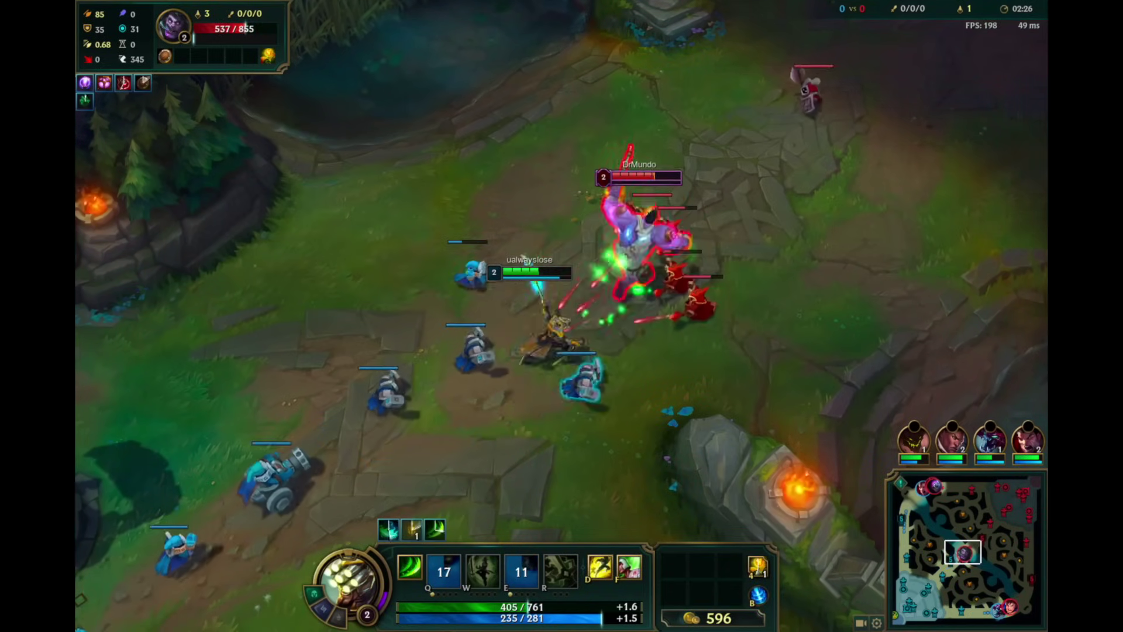
pyautogui.rightClick(603, 398)
pyautogui.rightClick(683, 282)
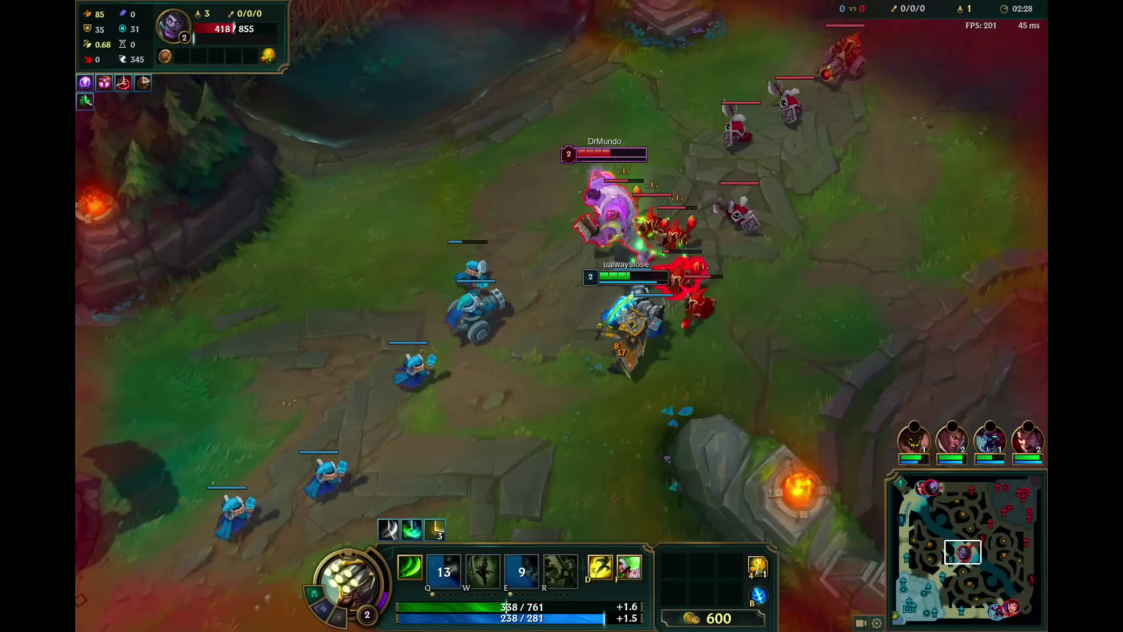
# Step: Pull the champion back from Dr. Mundo and retreat down the lane behind the blue minions
pyautogui.rightClick(593, 450)
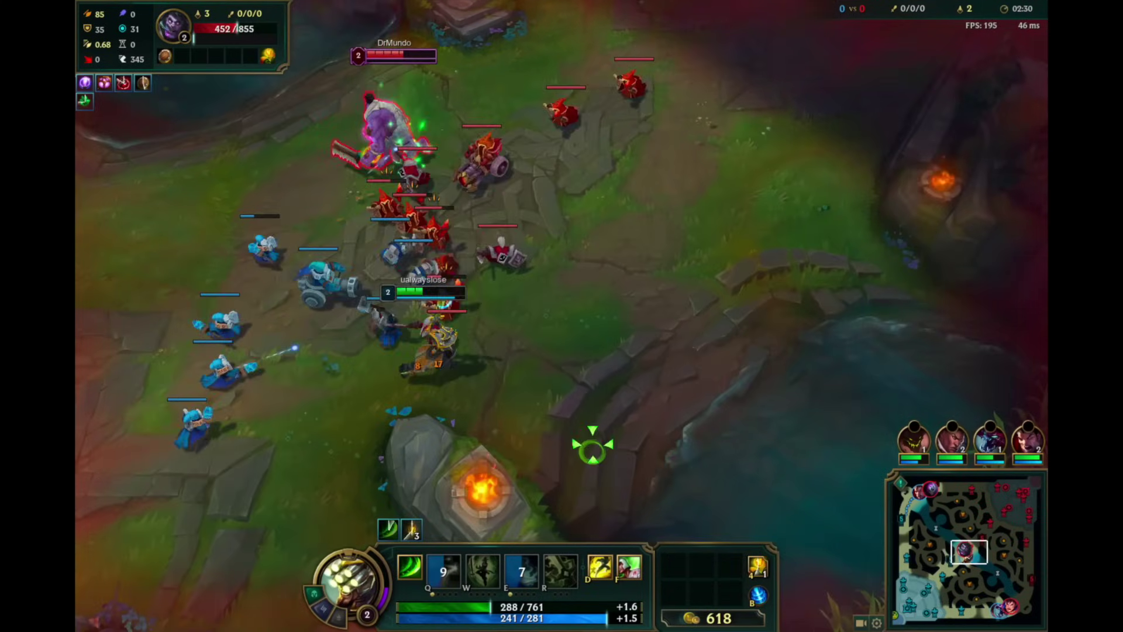
pyautogui.rightClick(368, 401)
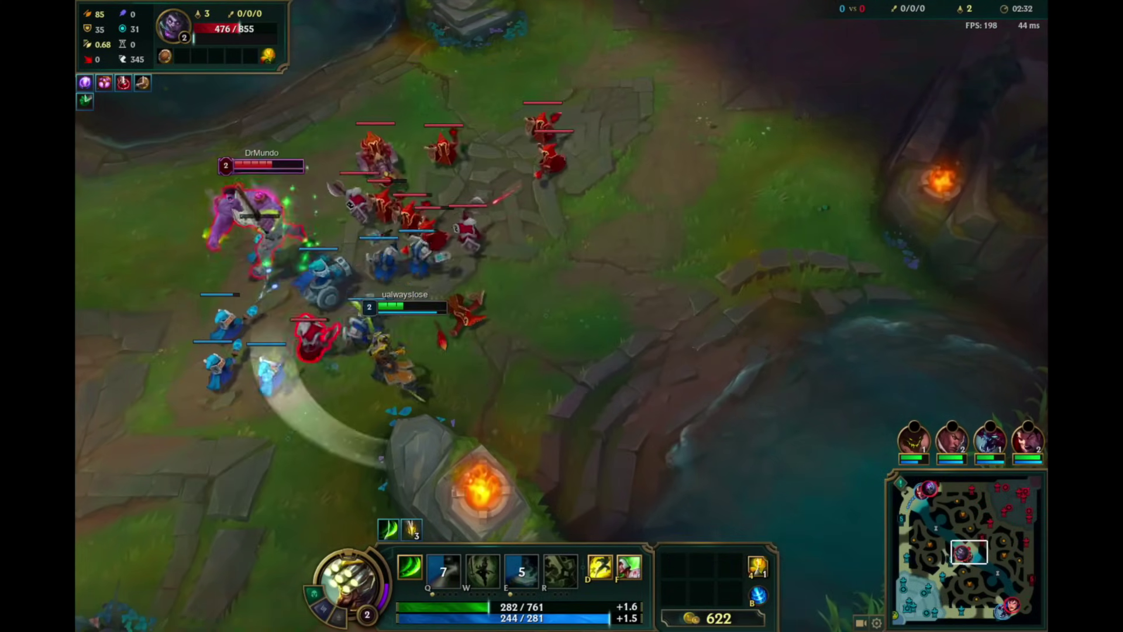
pyautogui.rightClick(381, 468)
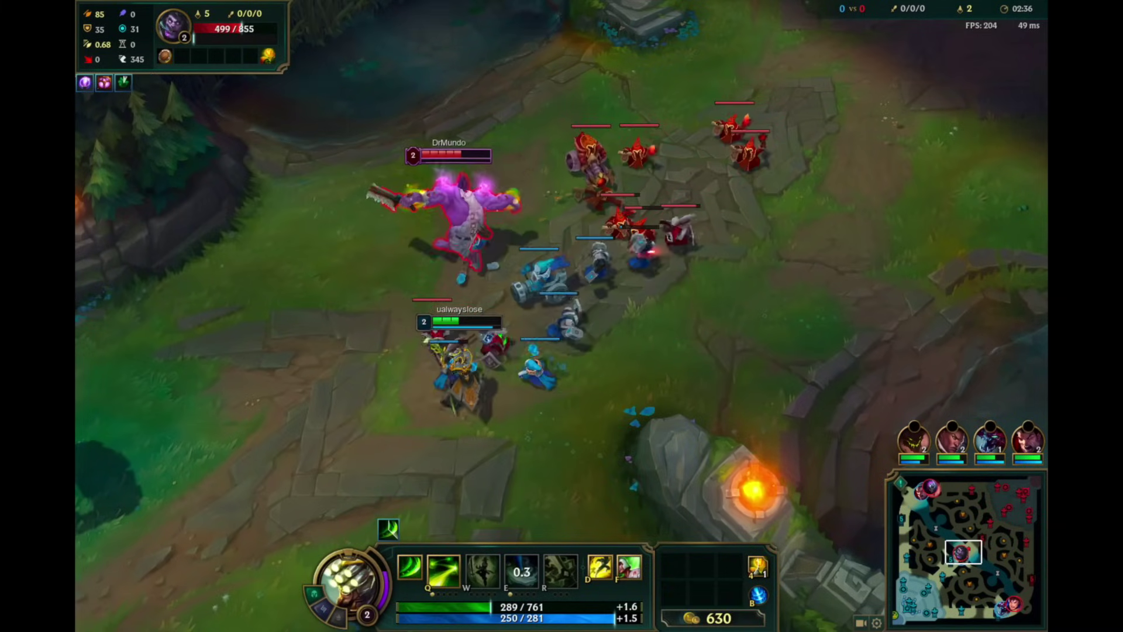
pyautogui.rightClick(380, 446)
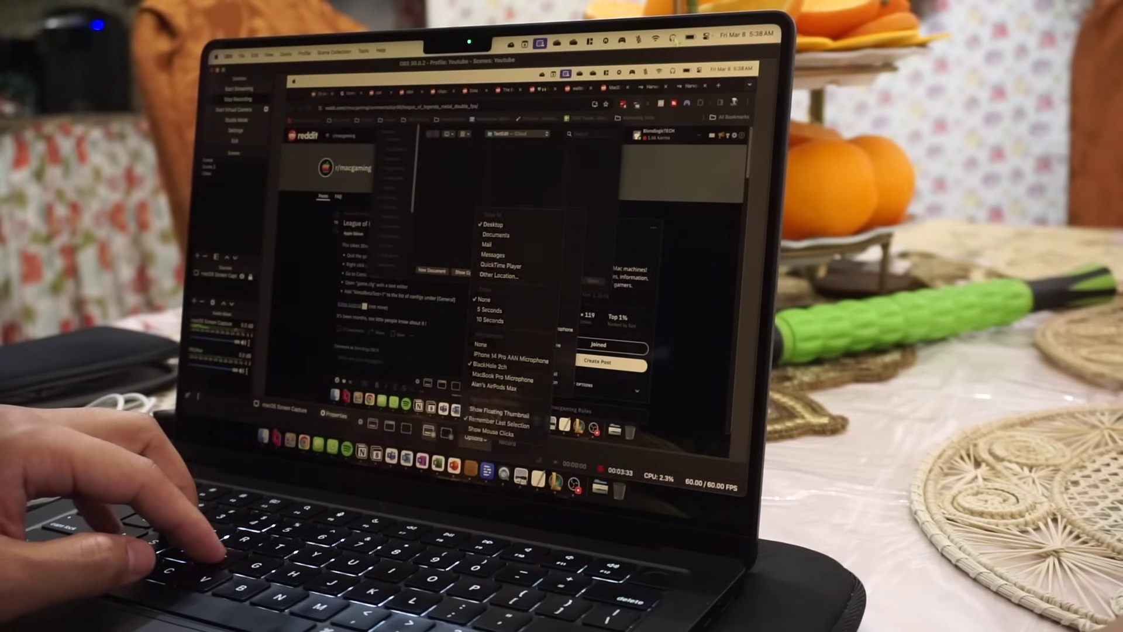
# Step: Set the Mac's sound output to Multi-Output Device
pyautogui.click(674, 39)
pyautogui.click(609, 124)
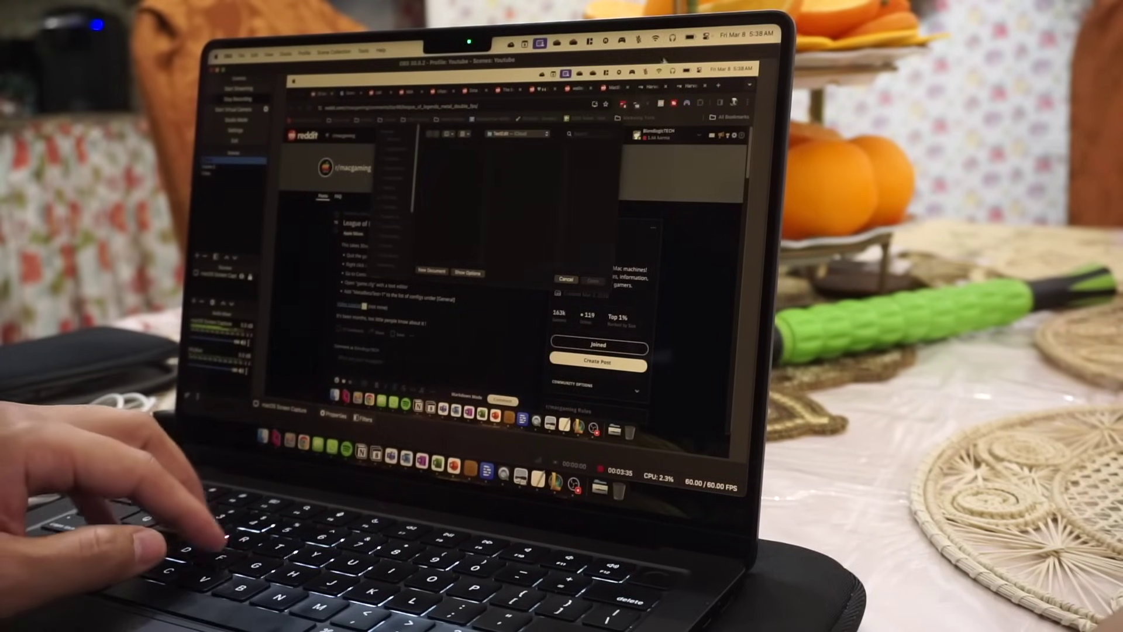
pyautogui.click(673, 37)
pyautogui.click(620, 135)
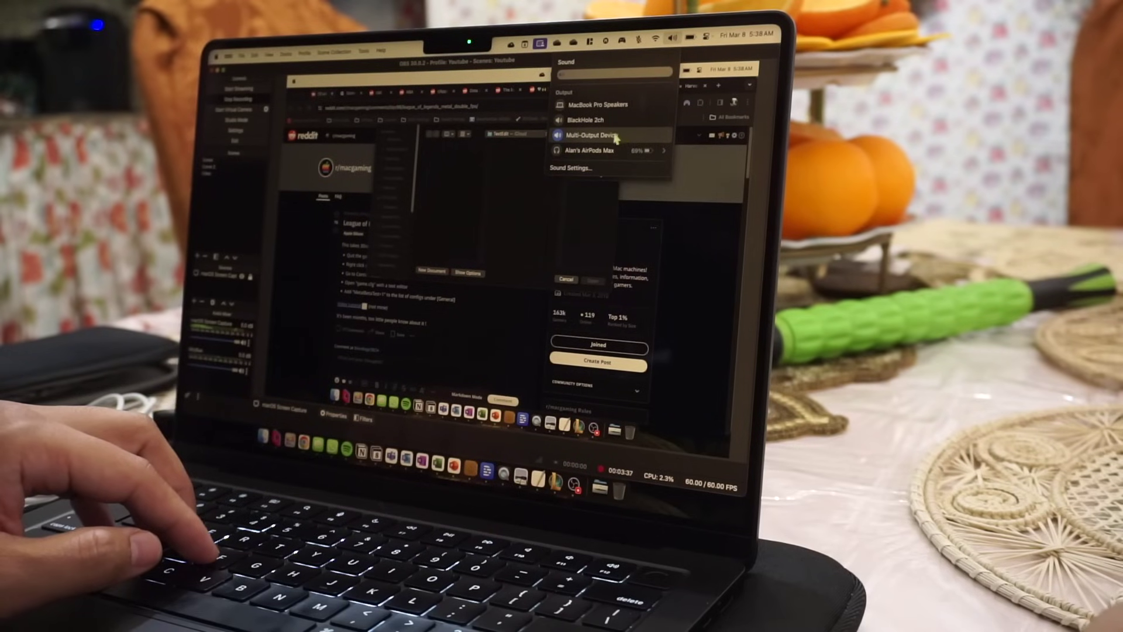
# Step: Examine the save location, timer and microphone options of the macOS screen recording tool
pyautogui.press('super+shift+5')
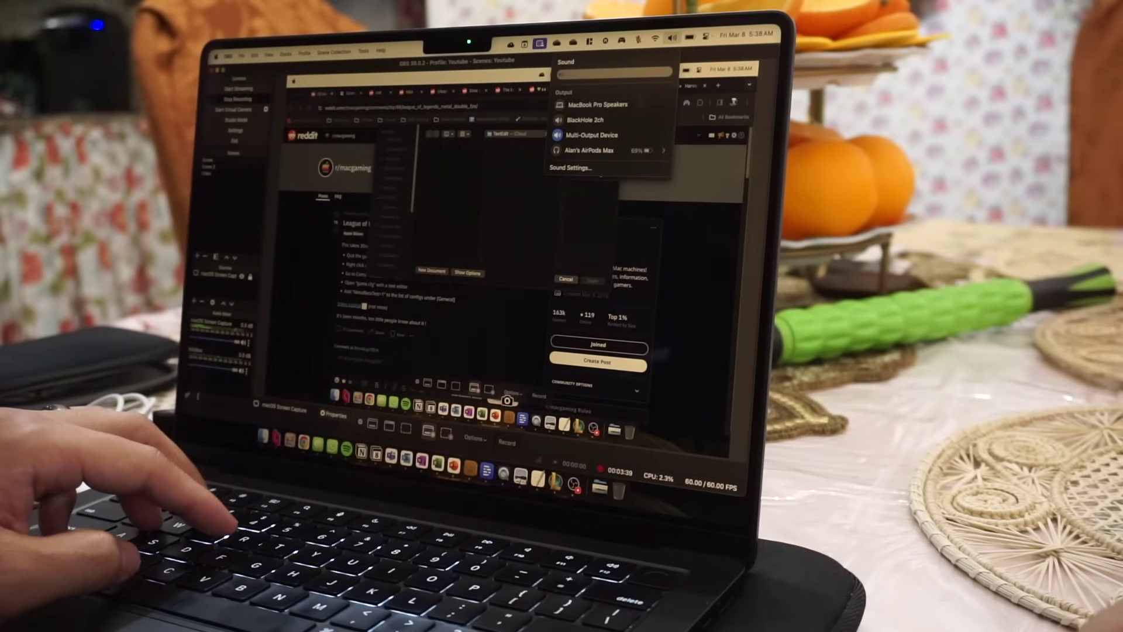
pyautogui.click(483, 444)
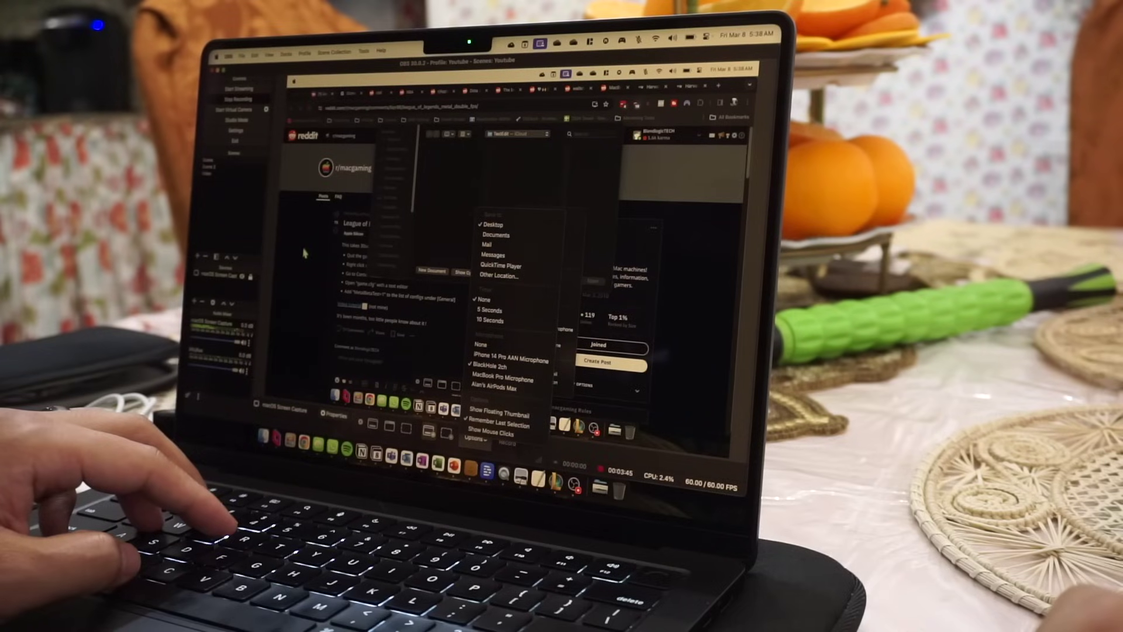
pyautogui.press('Escape')
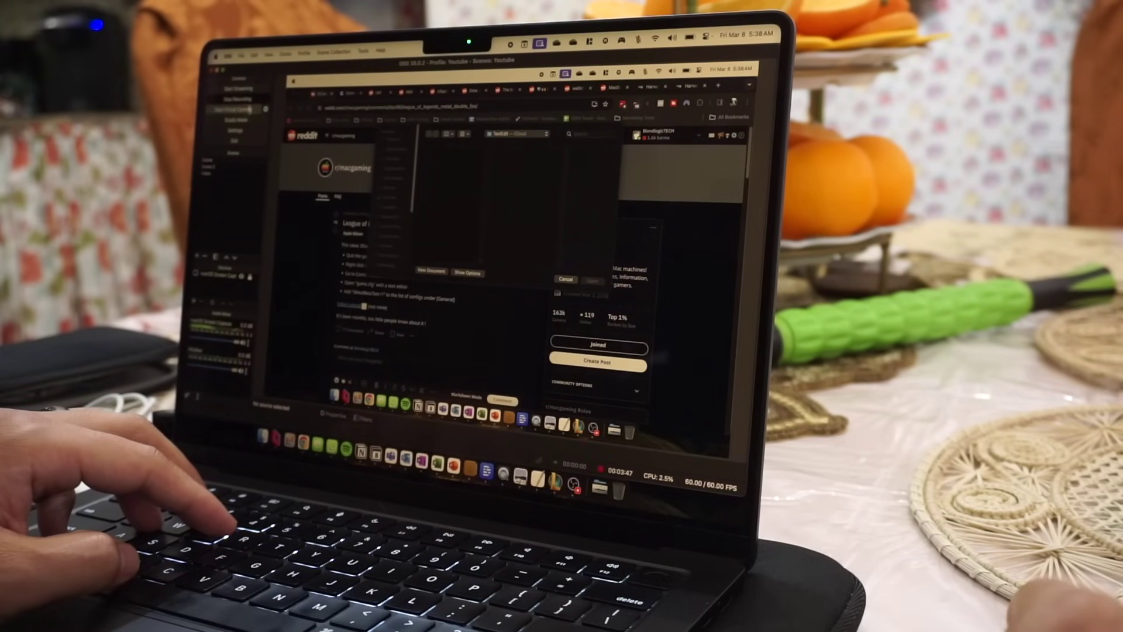
# Step: Stop the running OBS recording
pyautogui.click(252, 104)
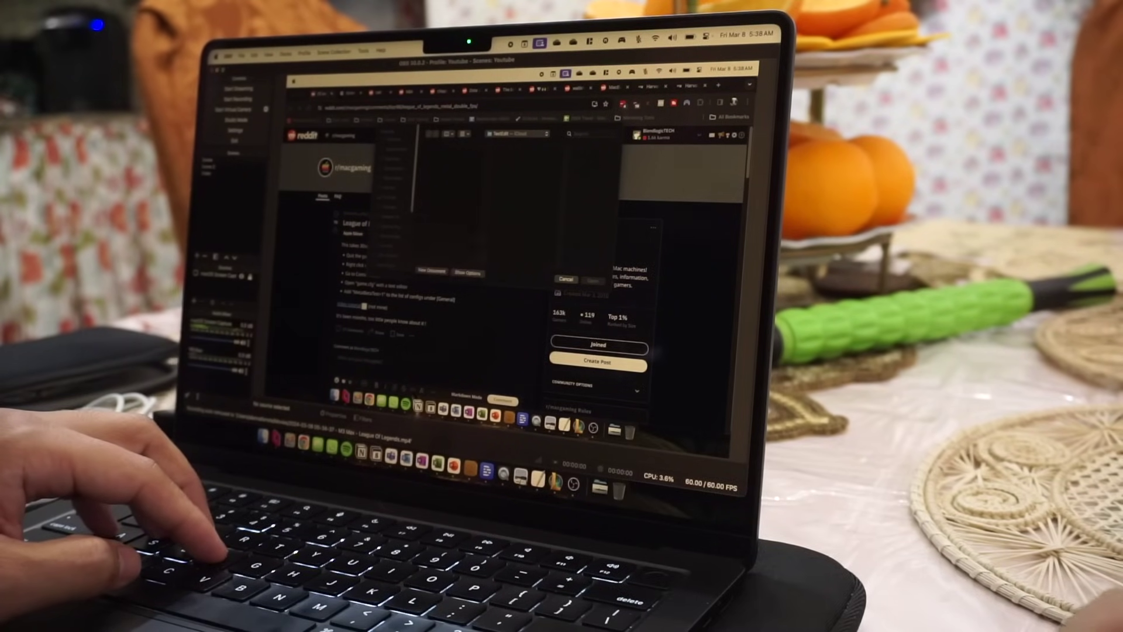
pyautogui.click(250, 146)
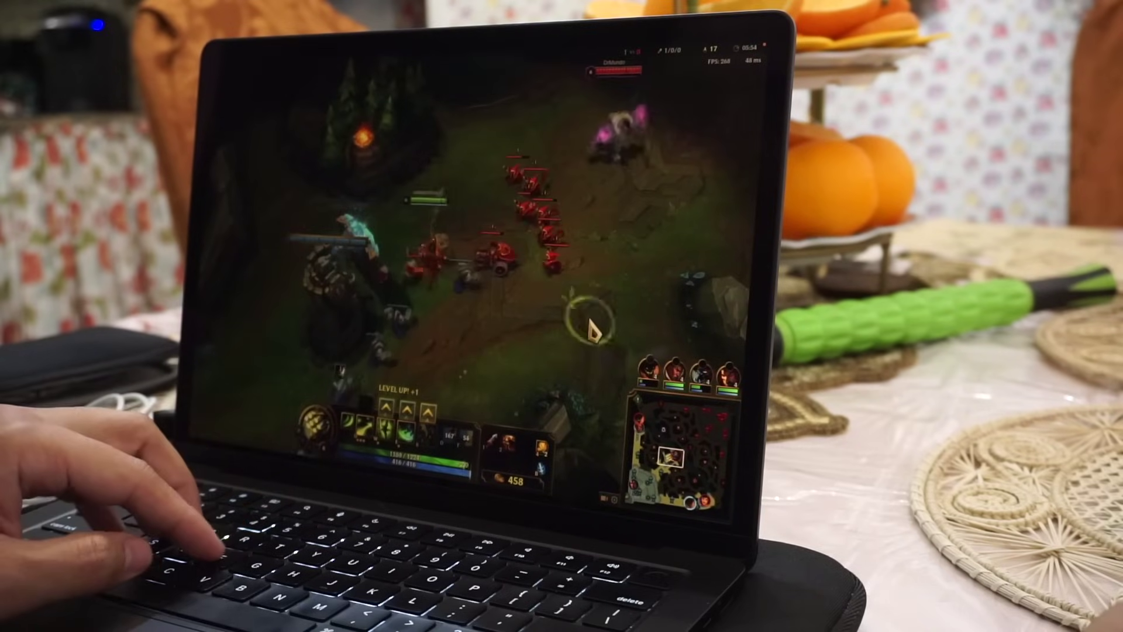
# Step: Attack the red minions in front of the blue turret and activate the E ability
pyautogui.rightClick(492, 248)
pyautogui.rightClick(487, 355)
pyautogui.rightClick(493, 255)
pyautogui.rightClick(493, 332)
pyautogui.rightClick(495, 246)
pyautogui.press('e')
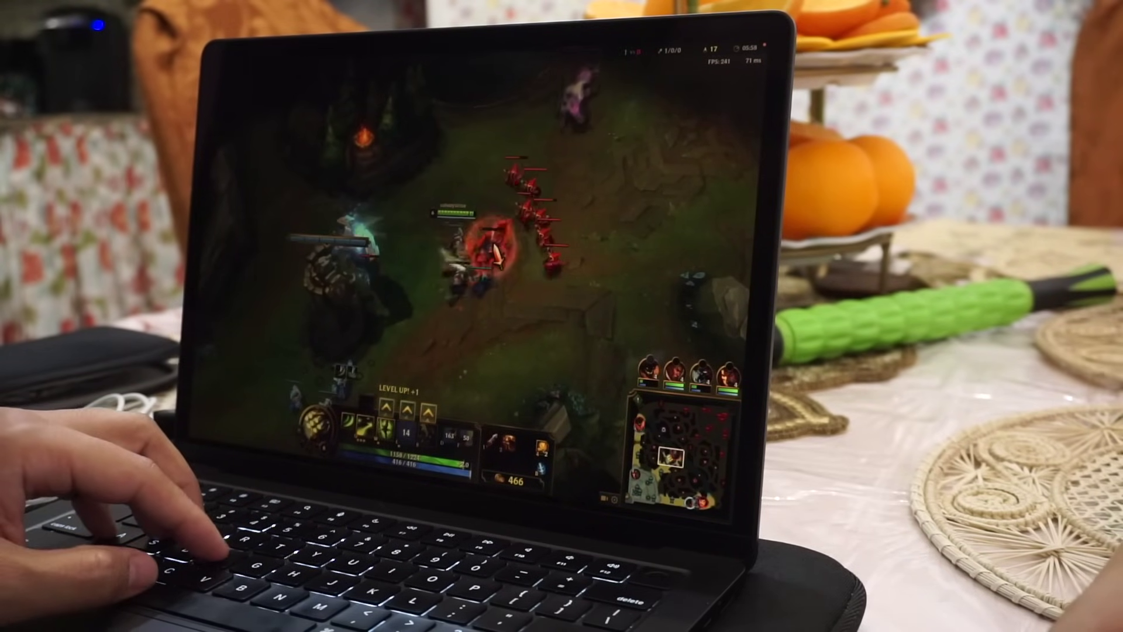
# Step: Push up the lane by attacking the red minion wave, repositioning the champion between hits
pyautogui.rightClick(469, 300)
pyautogui.rightClick(469, 249)
pyautogui.rightClick(467, 290)
pyautogui.rightClick(475, 233)
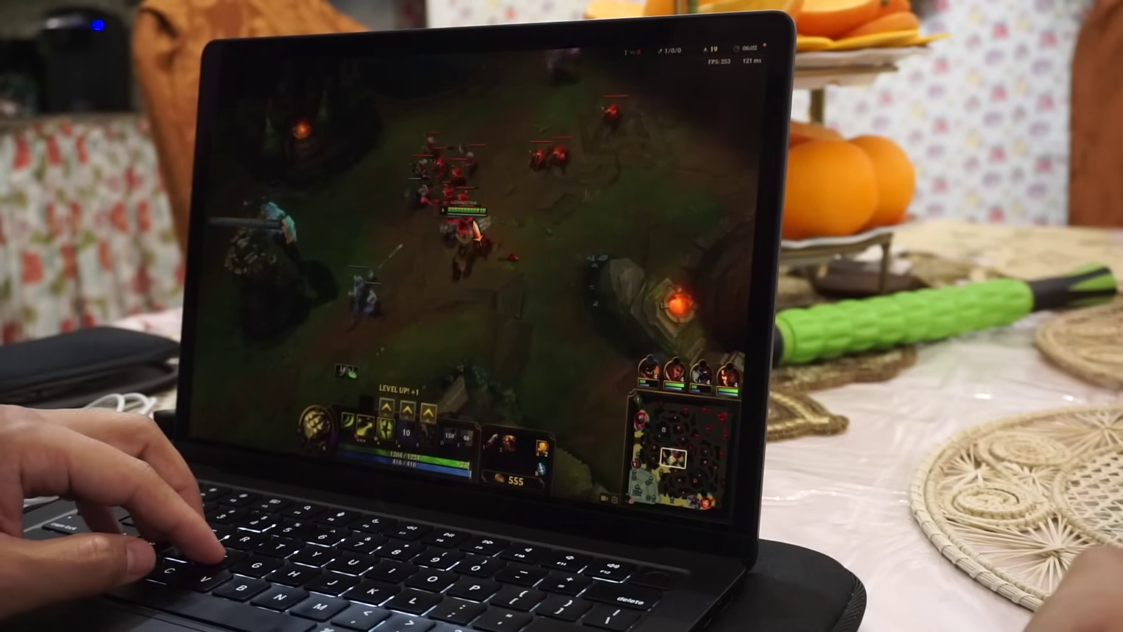
pyautogui.rightClick(472, 220)
pyautogui.rightClick(419, 227)
pyautogui.rightClick(453, 203)
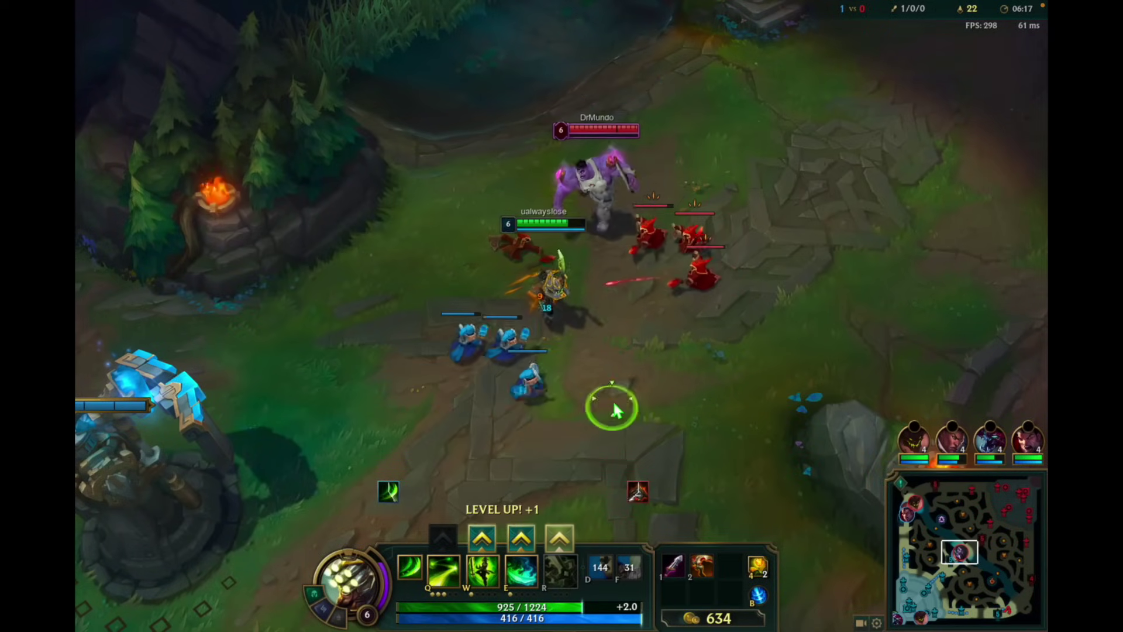
# Step: Learn the R ability and fight Dr. Mundo beside his minions using the E and Q abilities
pyautogui.rightClick(613, 309)
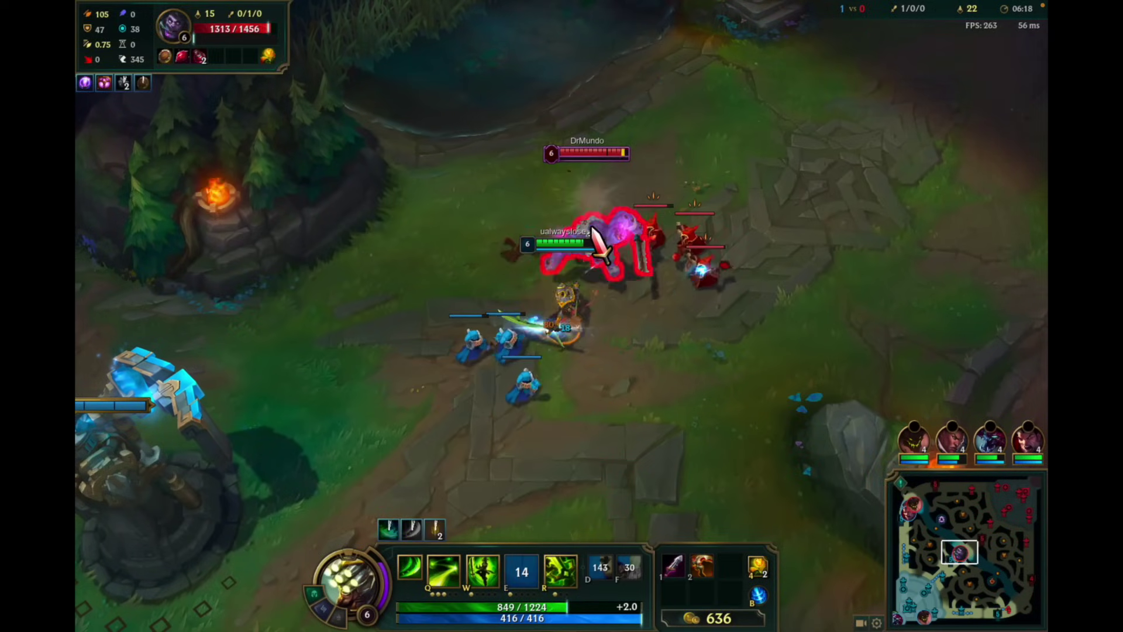
pyautogui.click(588, 218)
pyautogui.rightClick(576, 332)
pyautogui.rightClick(590, 310)
pyautogui.rightClick(604, 271)
pyautogui.rightClick(658, 170)
pyautogui.rightClick(679, 161)
pyautogui.rightClick(659, 168)
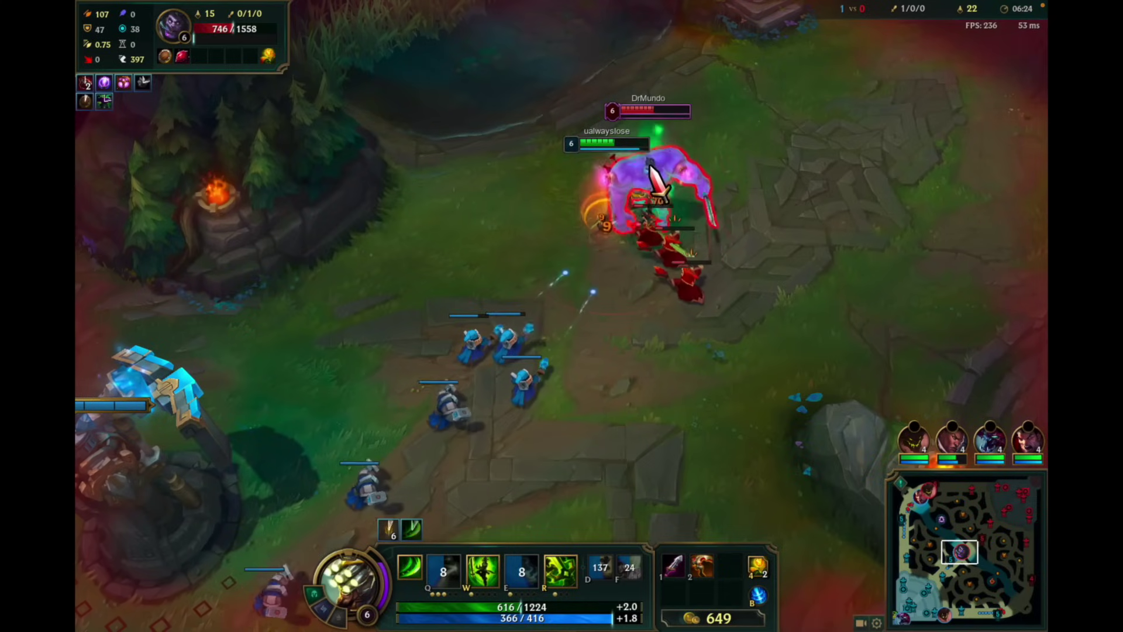
# Step: Retreat from Dr. Mundo to behind the blue minions and heal with Meditate
pyautogui.rightClick(401, 261)
pyautogui.rightClick(371, 351)
pyautogui.rightClick(351, 381)
pyautogui.rightClick(344, 404)
pyautogui.press('w')
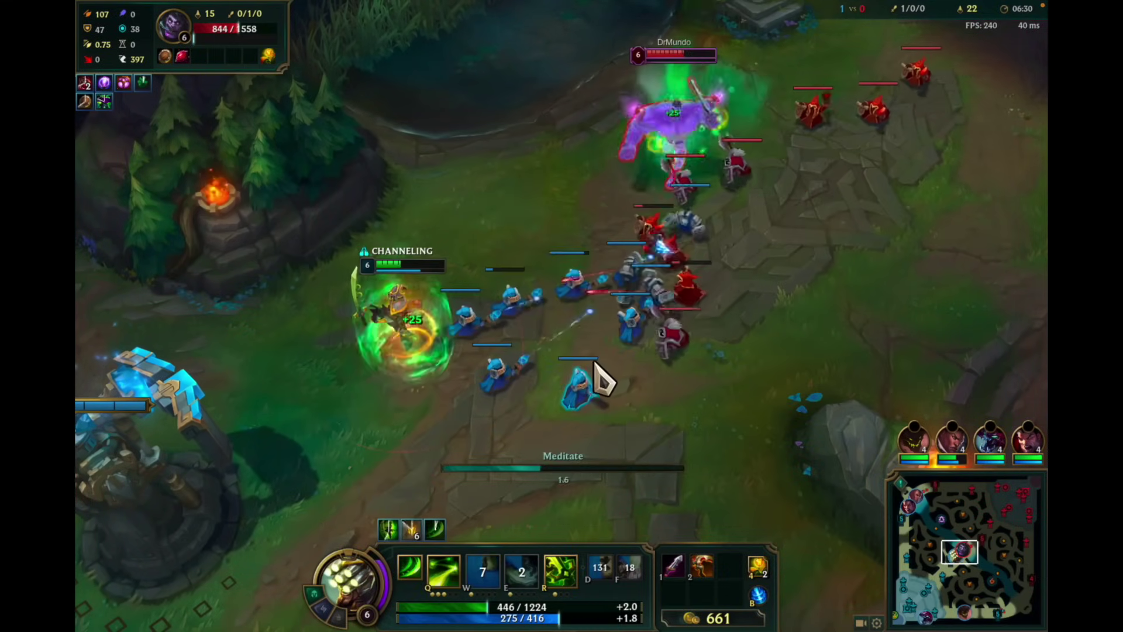
# Step: Return to the minion fight and attack the red minions in front of the blue wave
pyautogui.rightClick(681, 412)
pyautogui.rightClick(699, 352)
pyautogui.rightClick(696, 290)
pyautogui.rightClick(522, 356)
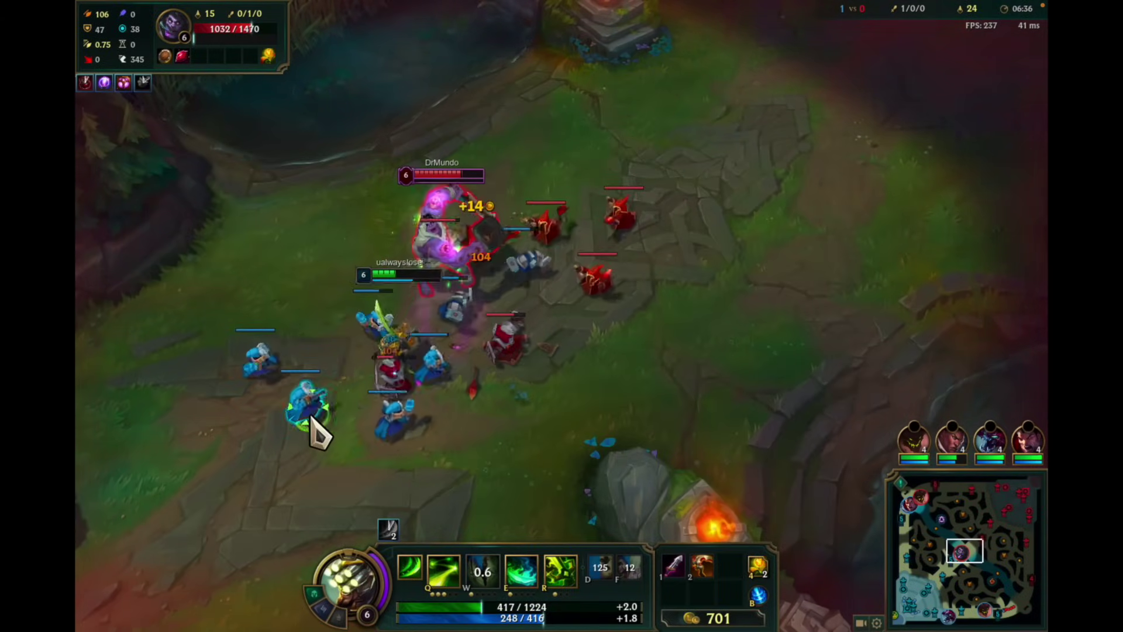
# Step: Draw Dr. Mundo back among the blue minions and attack him with the E ability active
pyautogui.rightClick(277, 477)
pyautogui.rightClick(359, 352)
pyautogui.press('e')
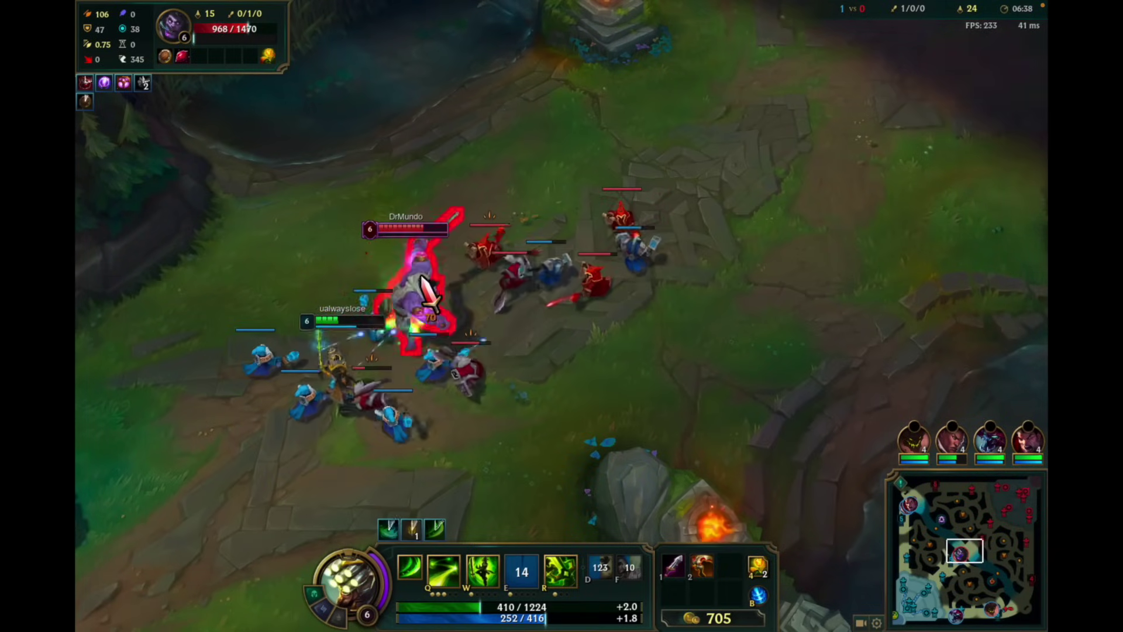
pyautogui.rightClick(424, 281)
pyautogui.rightClick(424, 293)
# Step: Fall back toward the blue turret and channel Meditate to recover health
pyautogui.rightClick(81, 403)
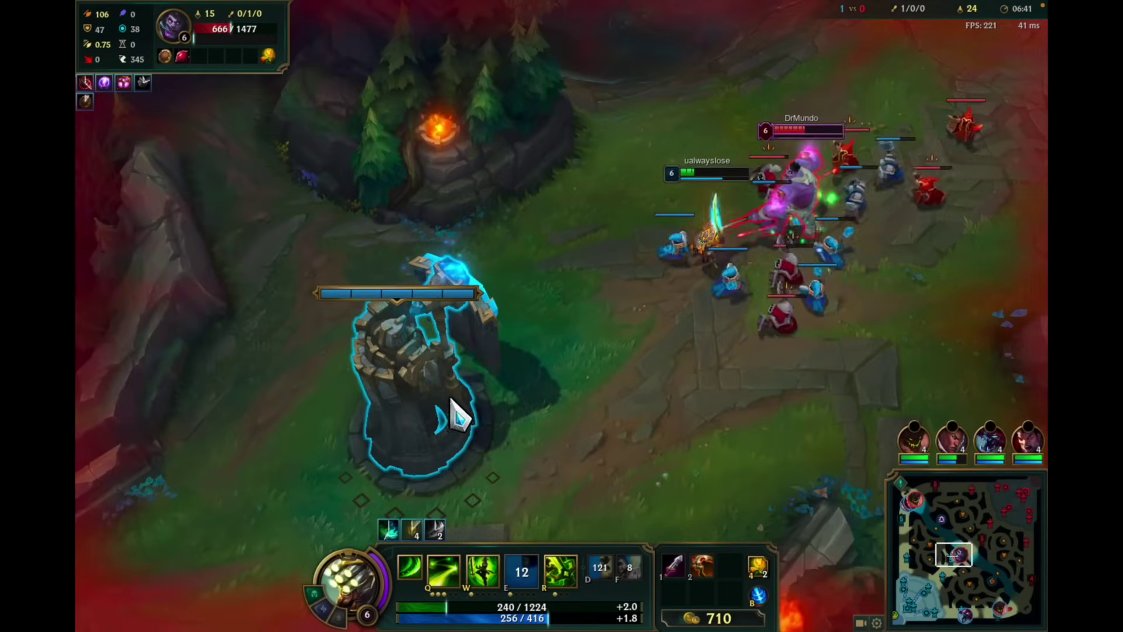
pyautogui.rightClick(501, 391)
pyautogui.press('w')
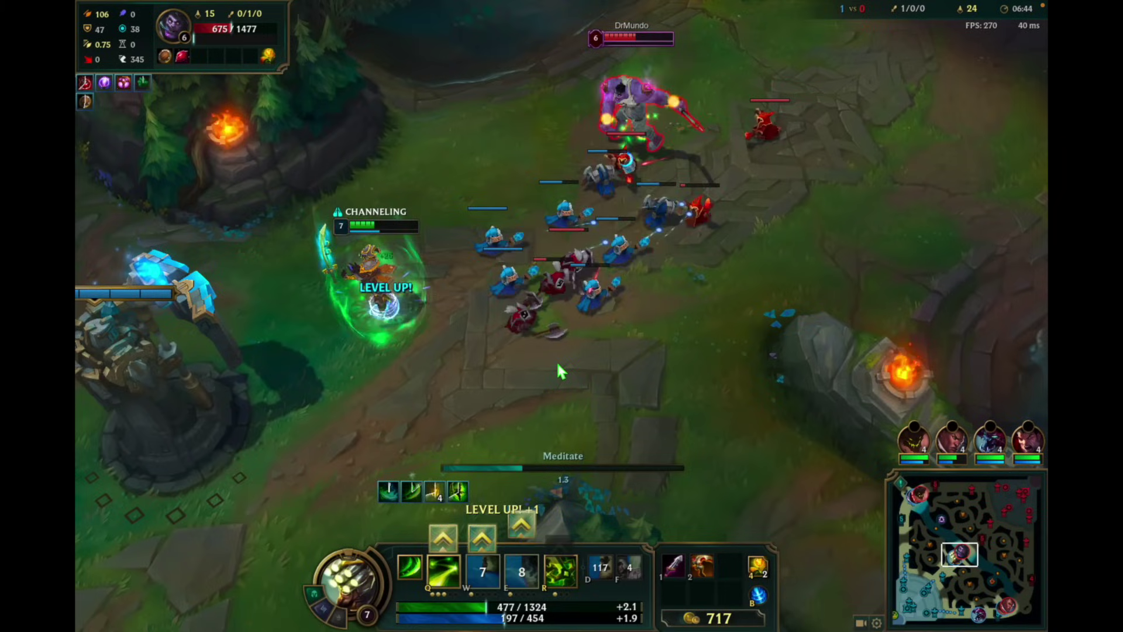
# Step: Upgrade the Q ability with the level-up point and attack the red minions near the blue wave
pyautogui.hotkey('ctrl', 'q')
pyautogui.rightClick(553, 287)
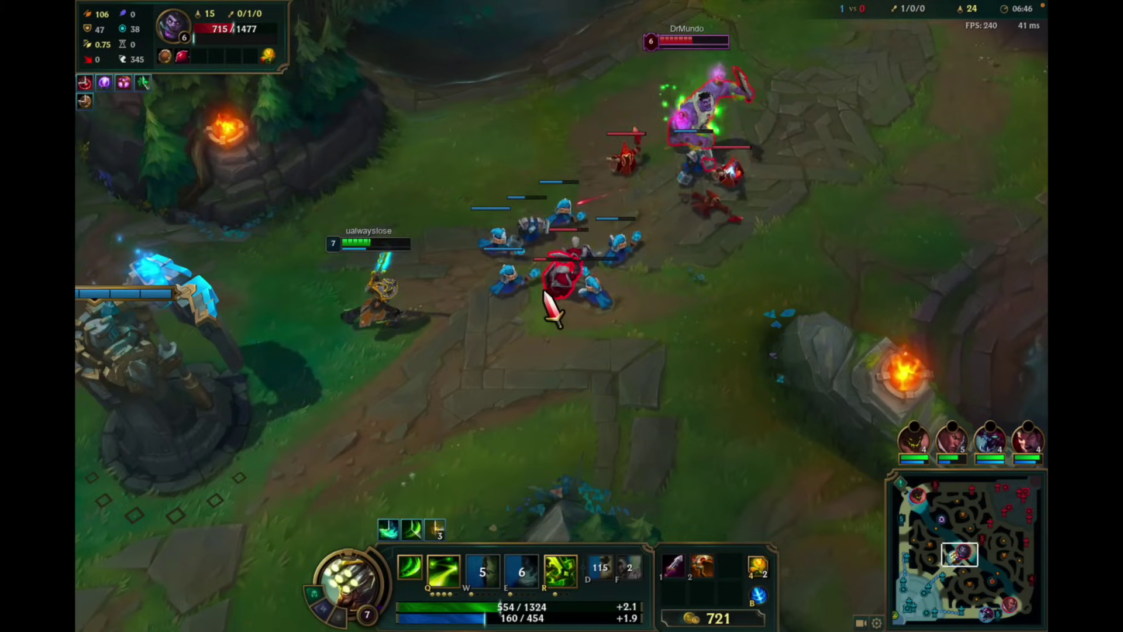
pyautogui.rightClick(496, 452)
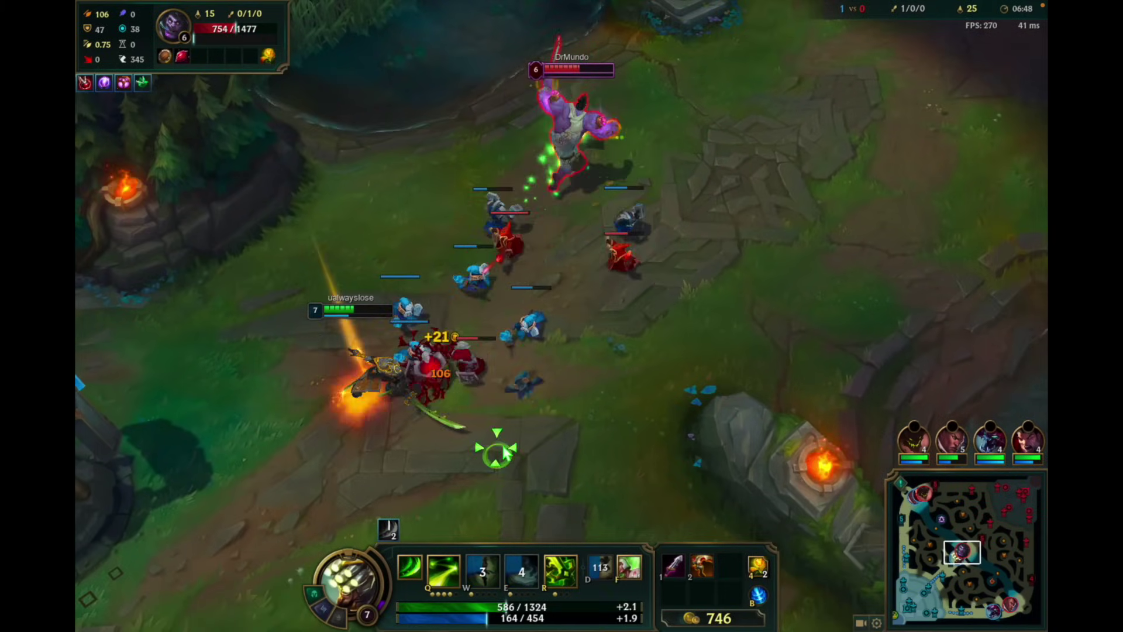
pyautogui.press('a')
pyautogui.click(524, 404)
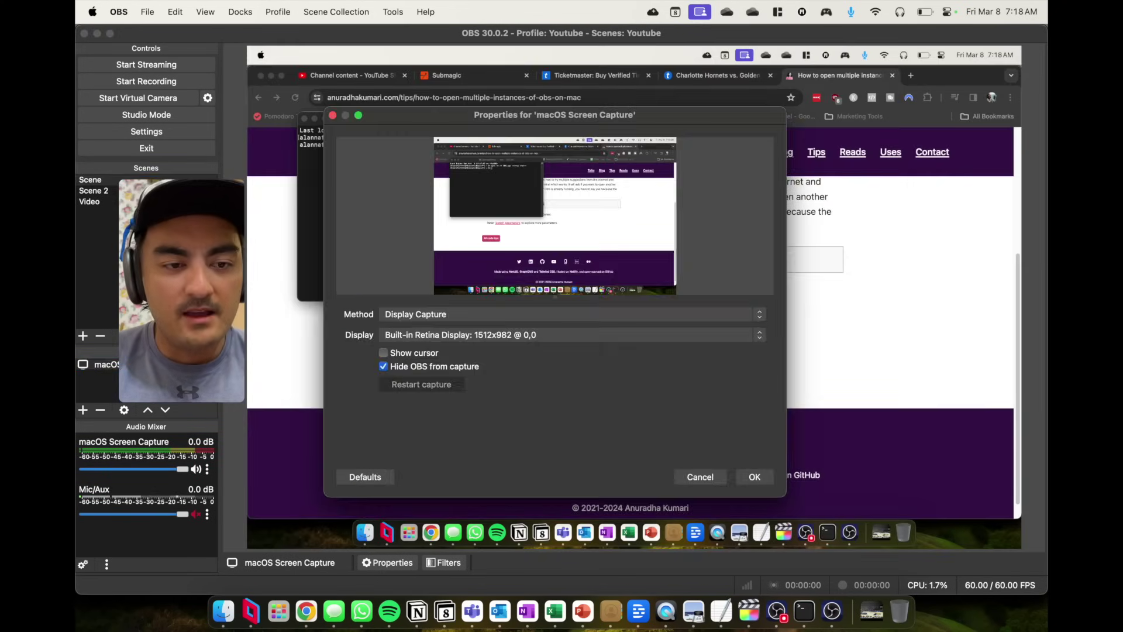
# Step: In OBS, review the capture method, display and Hide OBS option in the macOS Screen Capture source's properties
pyautogui.click(755, 476)
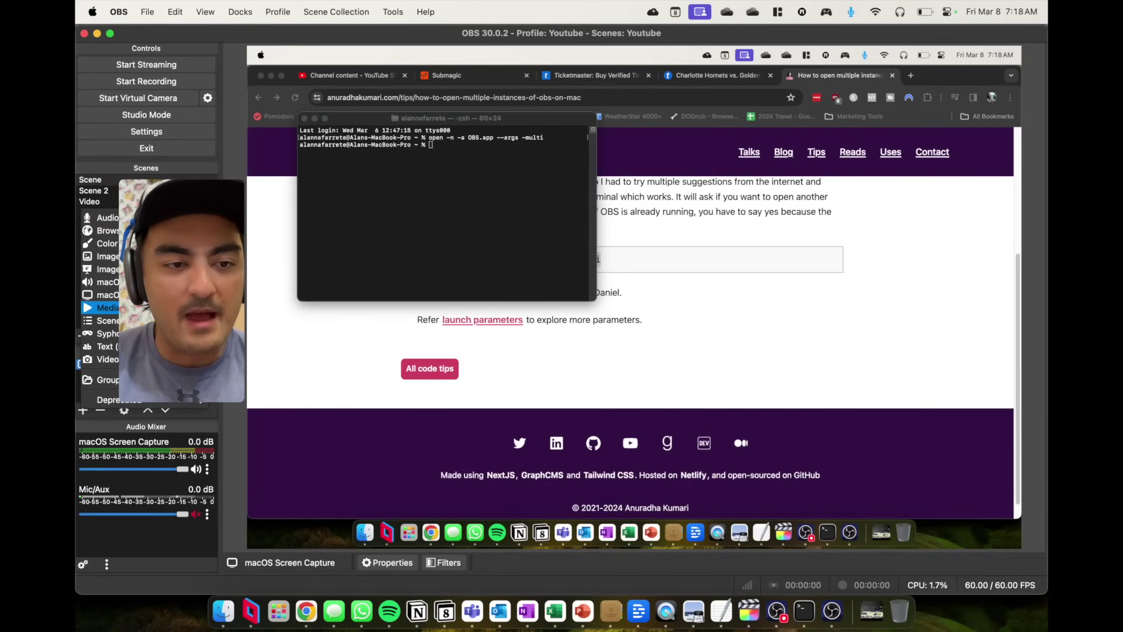
pyautogui.doubleClick(106, 365)
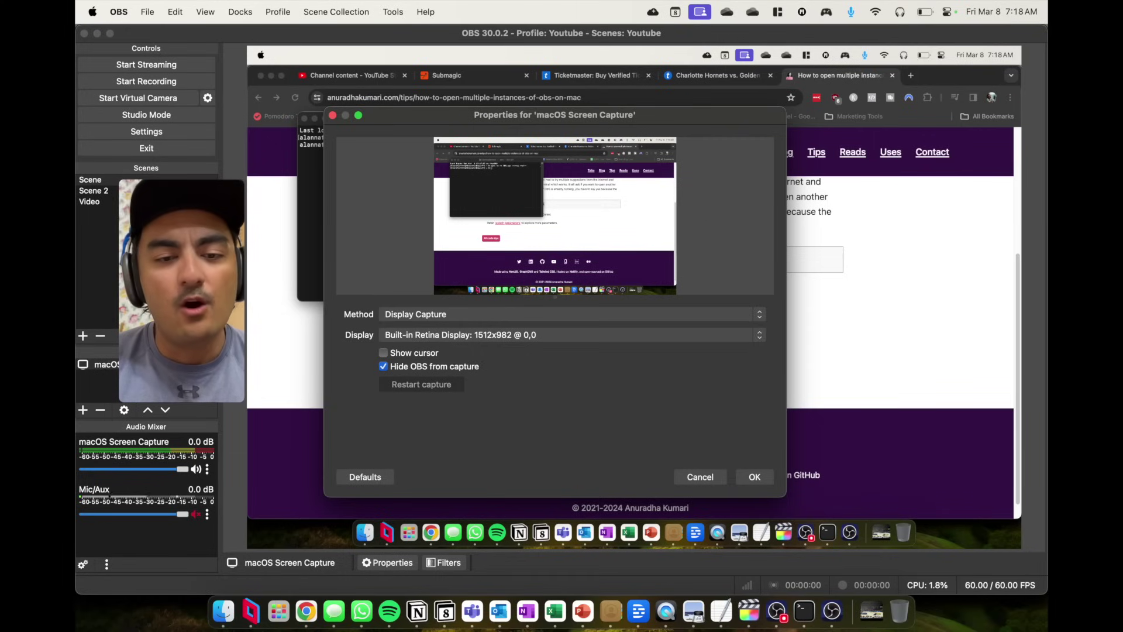
pyautogui.click(701, 476)
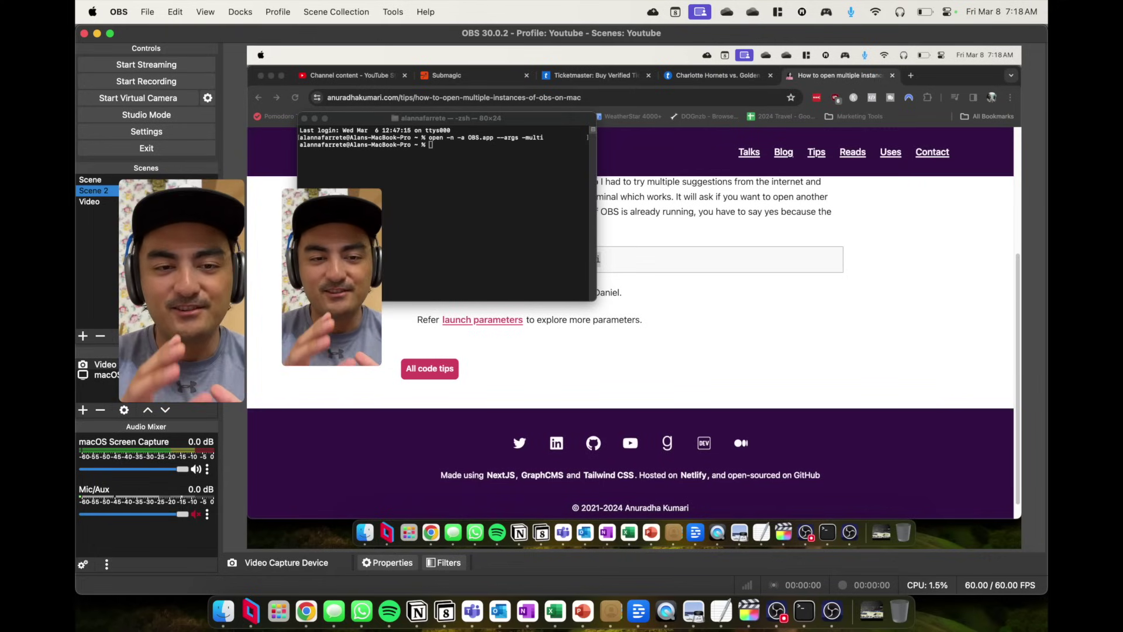
# Step: Disable the OBS preview and dismiss the Video Capture Device 2 properties without changing anything
pyautogui.rightClick(317, 279)
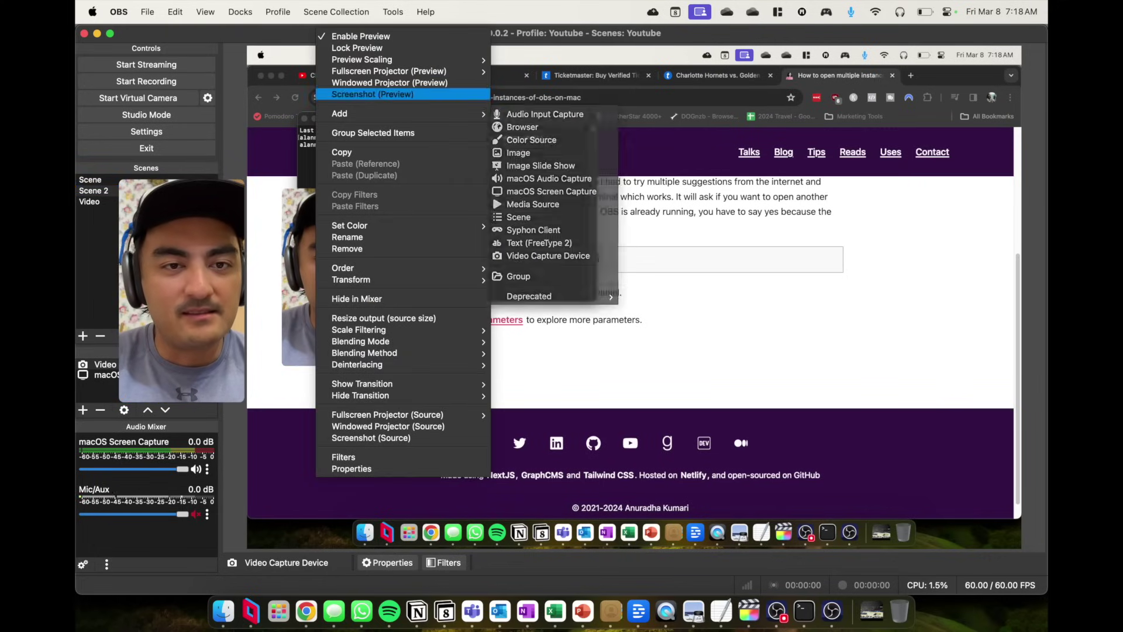
pyautogui.click(358, 36)
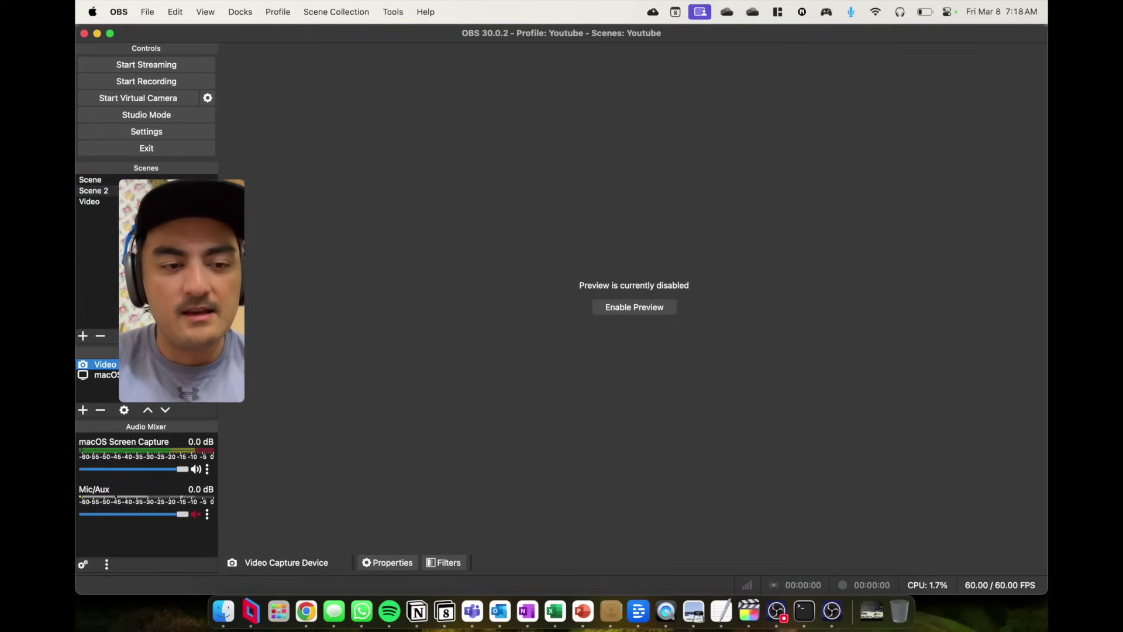
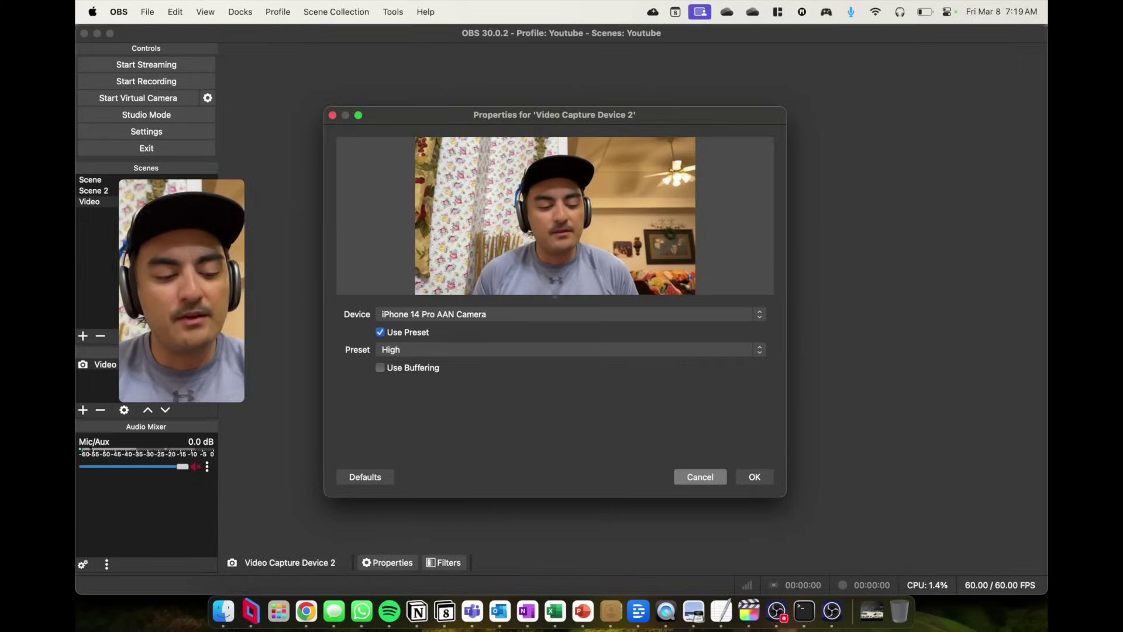
pyautogui.click(701, 476)
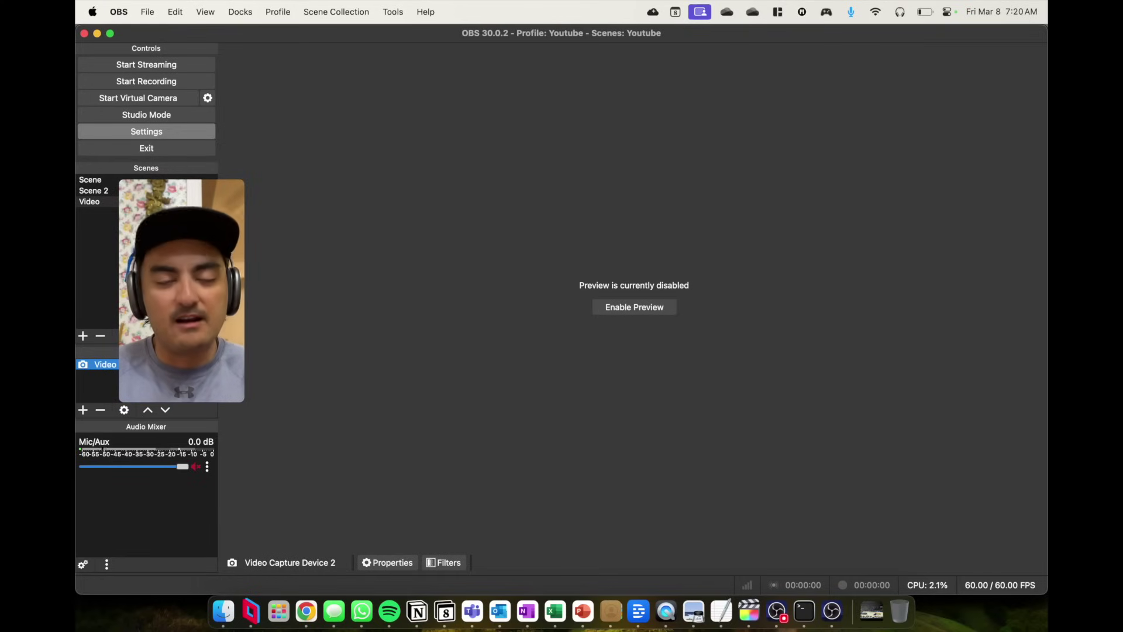
# Step: Review the base and output resolutions and the FPS value in the OBS video settings
pyautogui.click(147, 131)
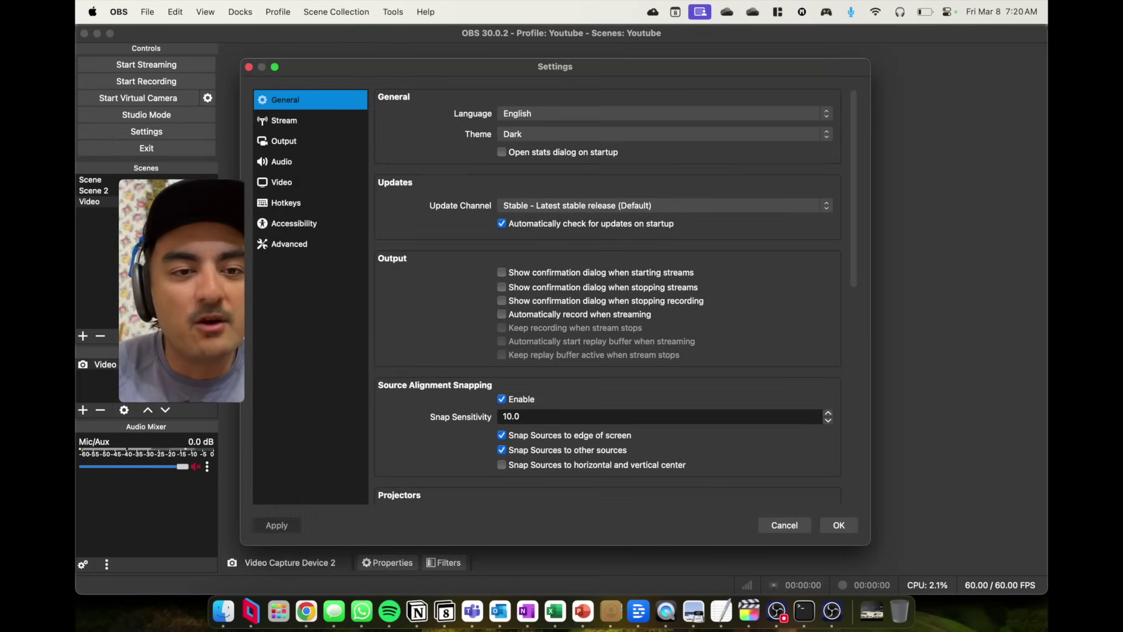
pyautogui.click(284, 141)
pyautogui.click(282, 183)
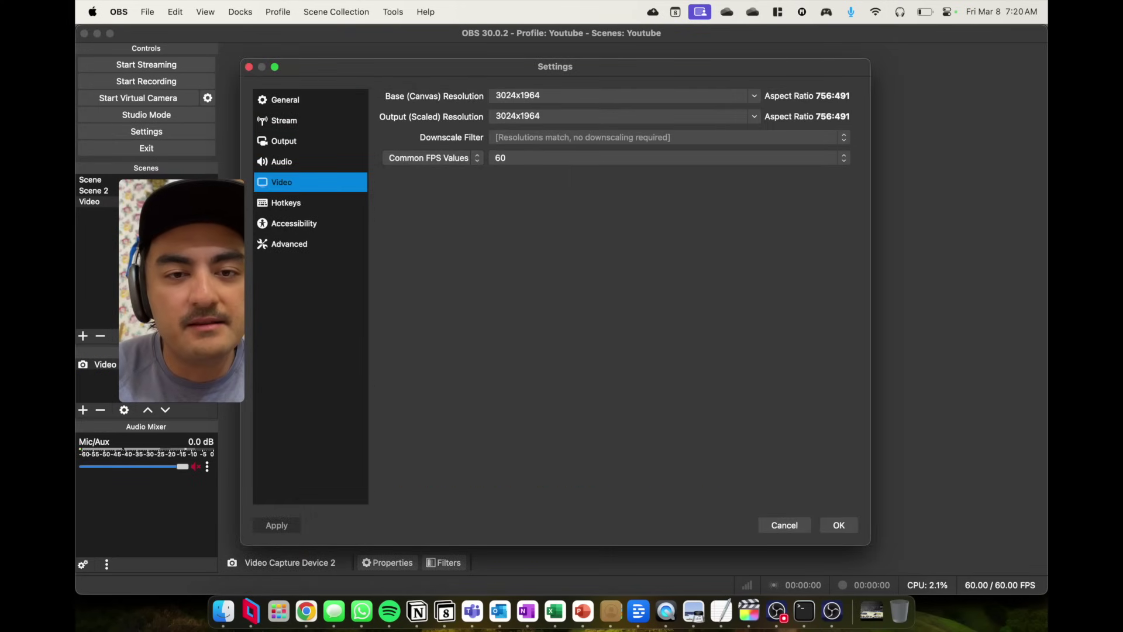
pyautogui.click(542, 96)
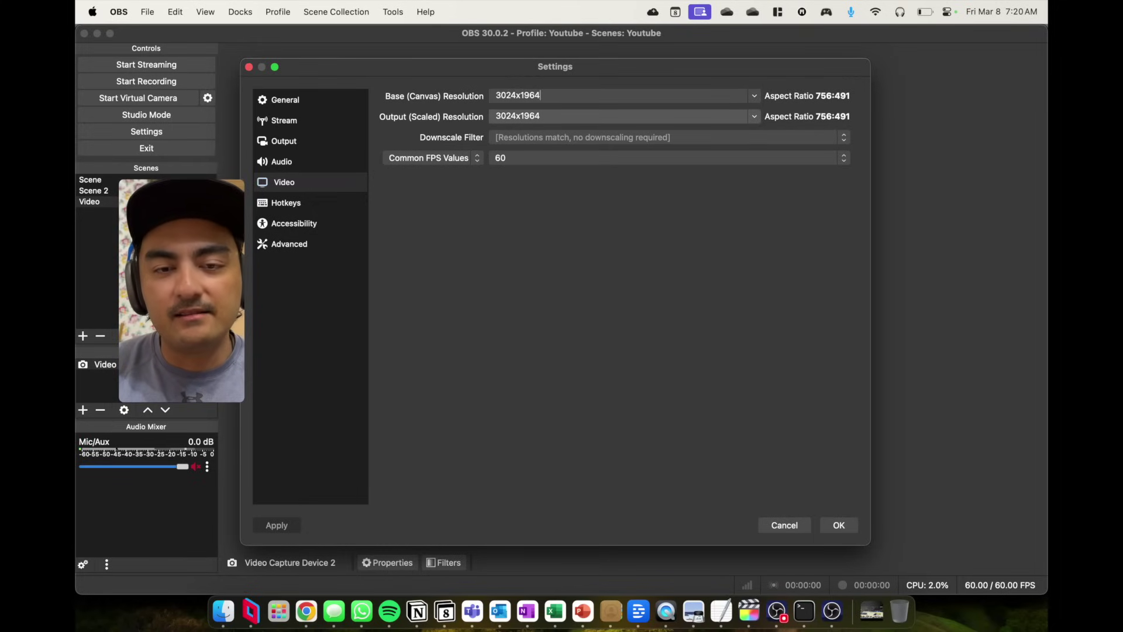
pyautogui.press('Tab')
pyautogui.press('Tab')
pyautogui.press('Tab')
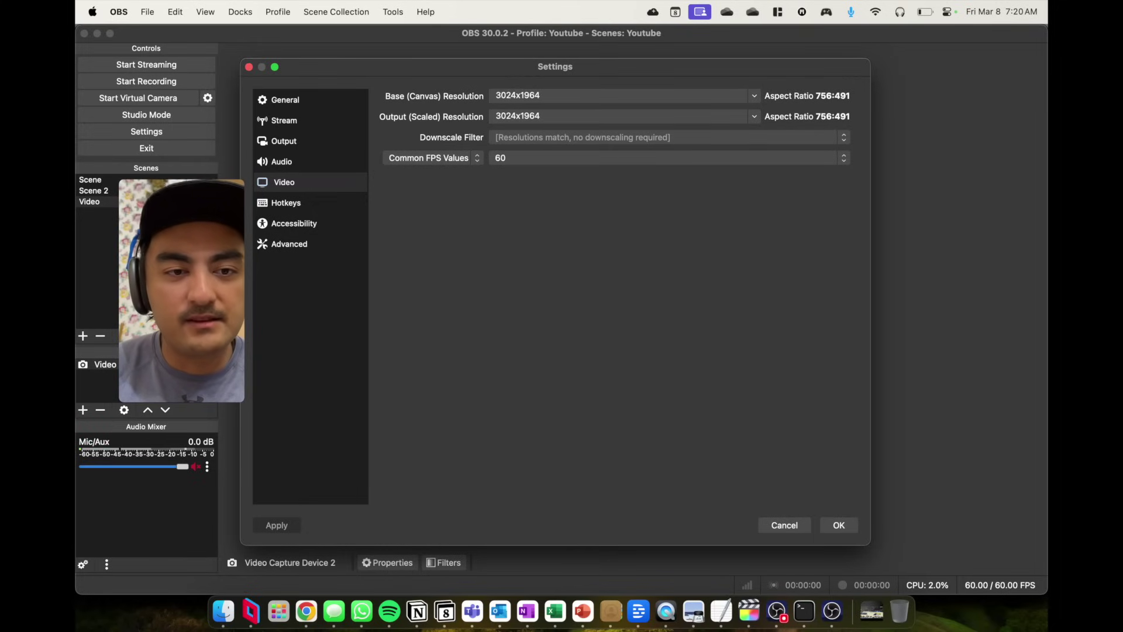
# Step: Review the output mode, streaming encoders and recording quality in the OBS output settings and leave without changes
pyautogui.click(285, 141)
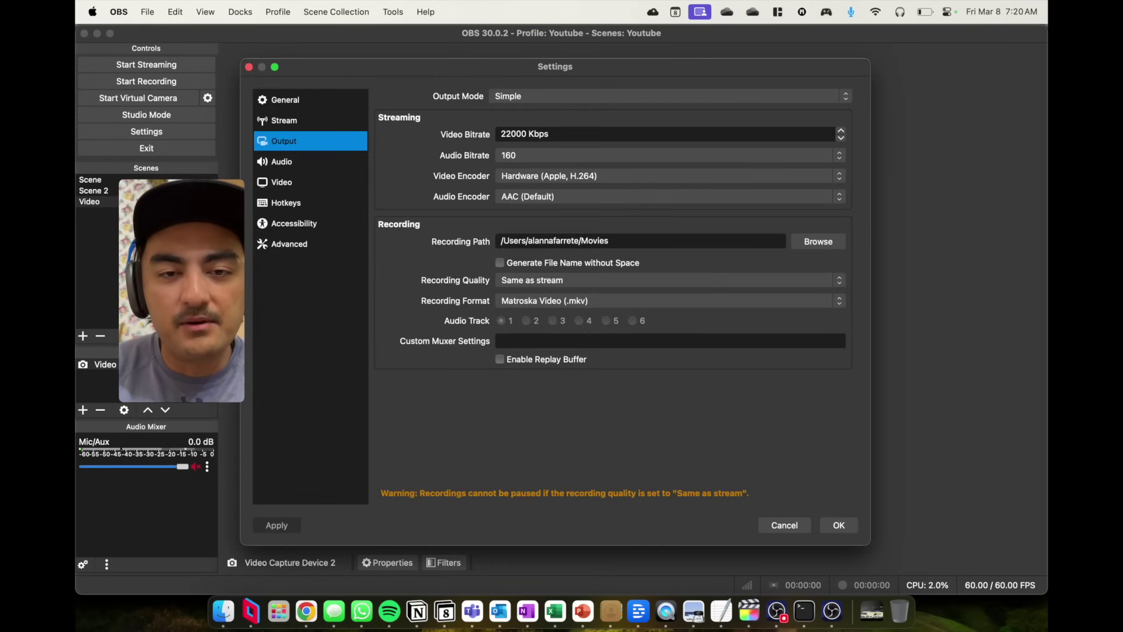
pyautogui.click(669, 96)
pyautogui.click(669, 98)
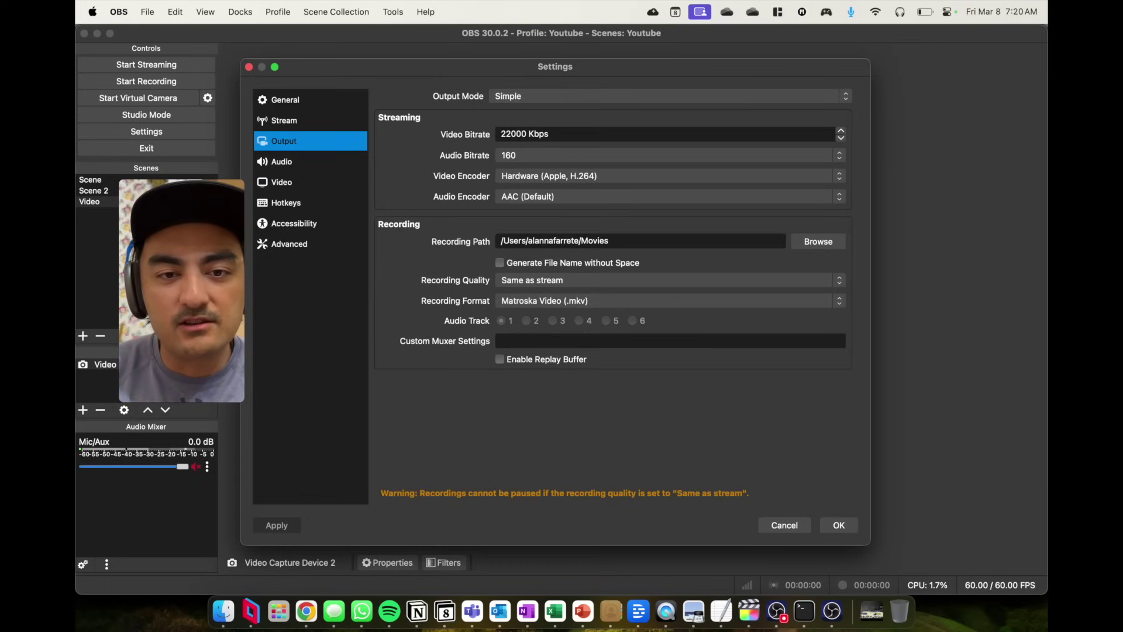
pyautogui.click(669, 176)
pyautogui.click(670, 180)
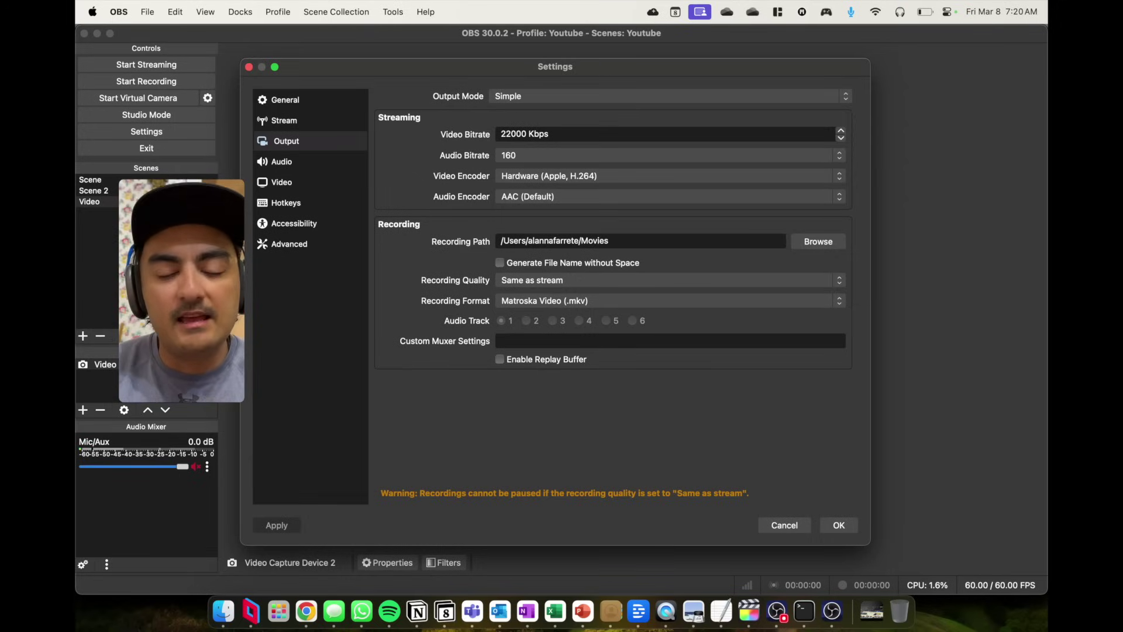
pyautogui.press('Escape')
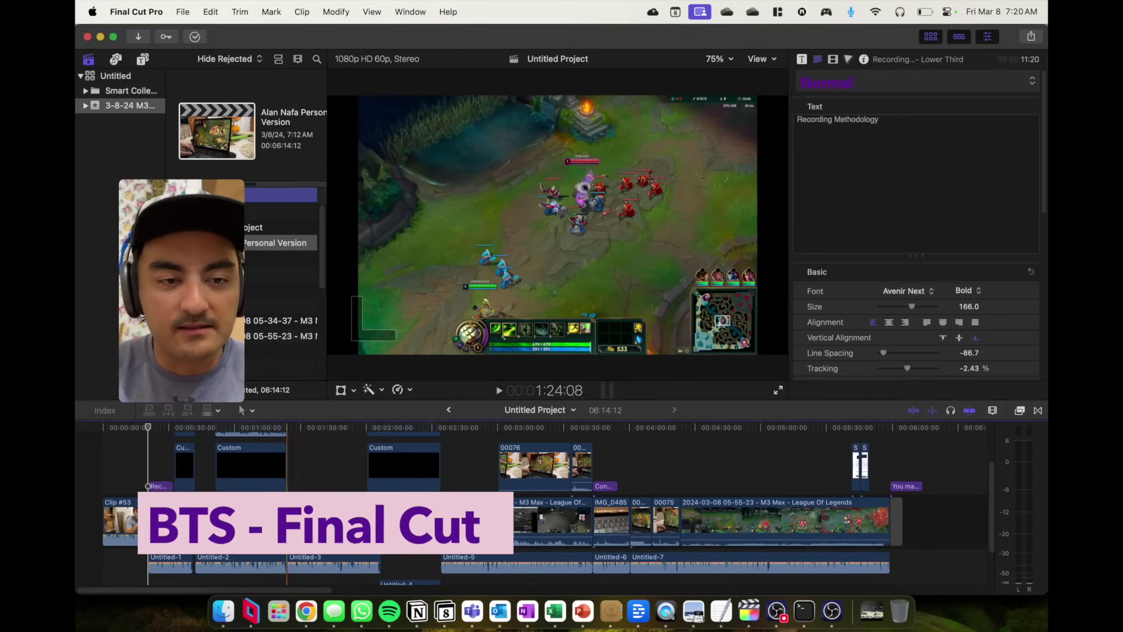
# Step: In Final Cut Pro, widen the browser and preview the two M3 Max - League Of Legends clips and the 5.38.16 AM screen recording
pyautogui.scroll(-5, 281, 281)
pyautogui.scroll(3, 281, 281)
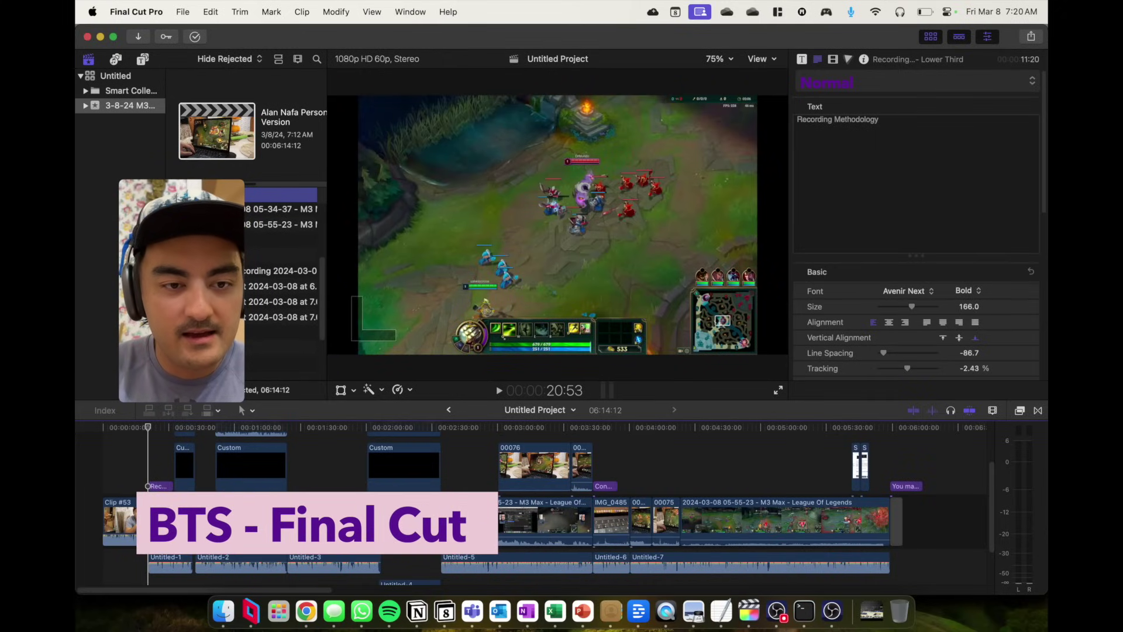
pyautogui.moveTo(328, 281); pyautogui.dragTo(409, 281)
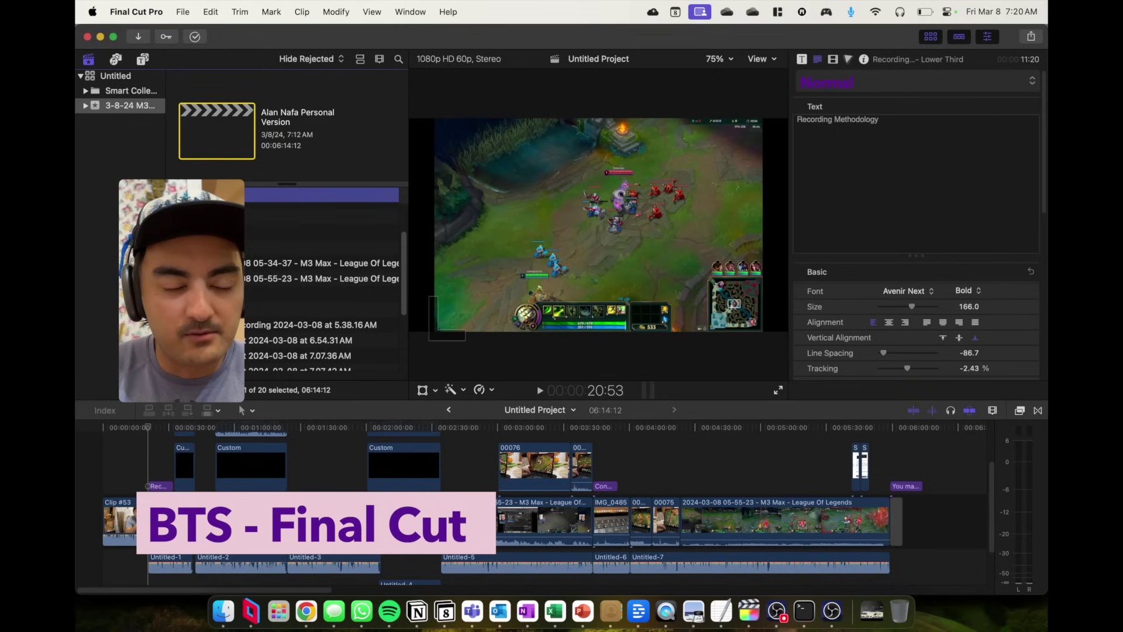
pyautogui.click(339, 263)
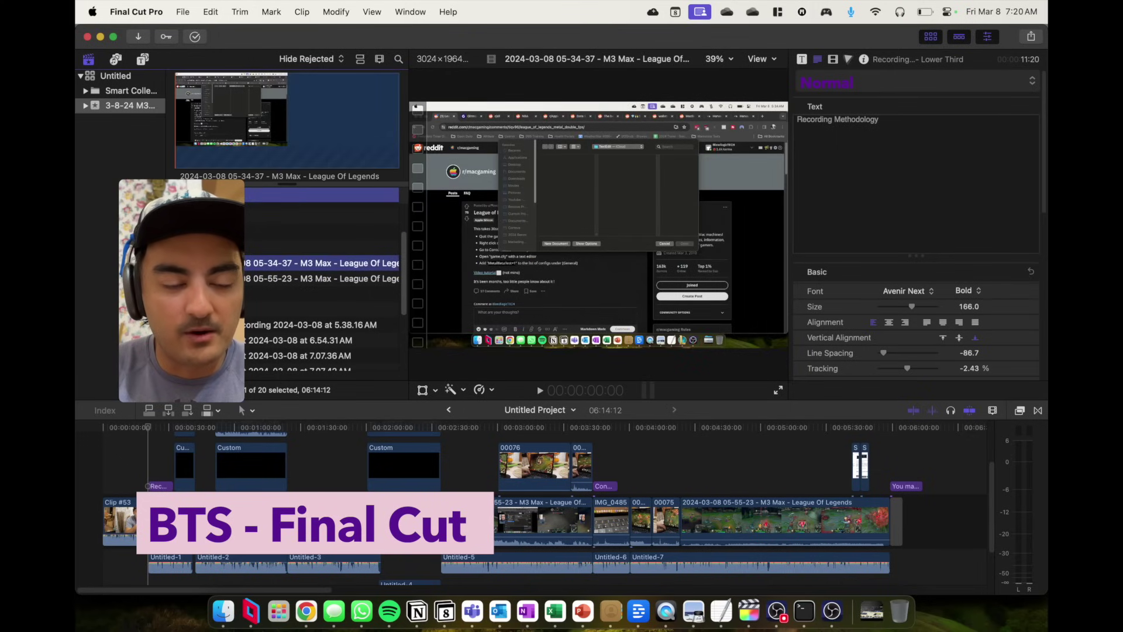
pyautogui.click(322, 278)
pyautogui.click(322, 324)
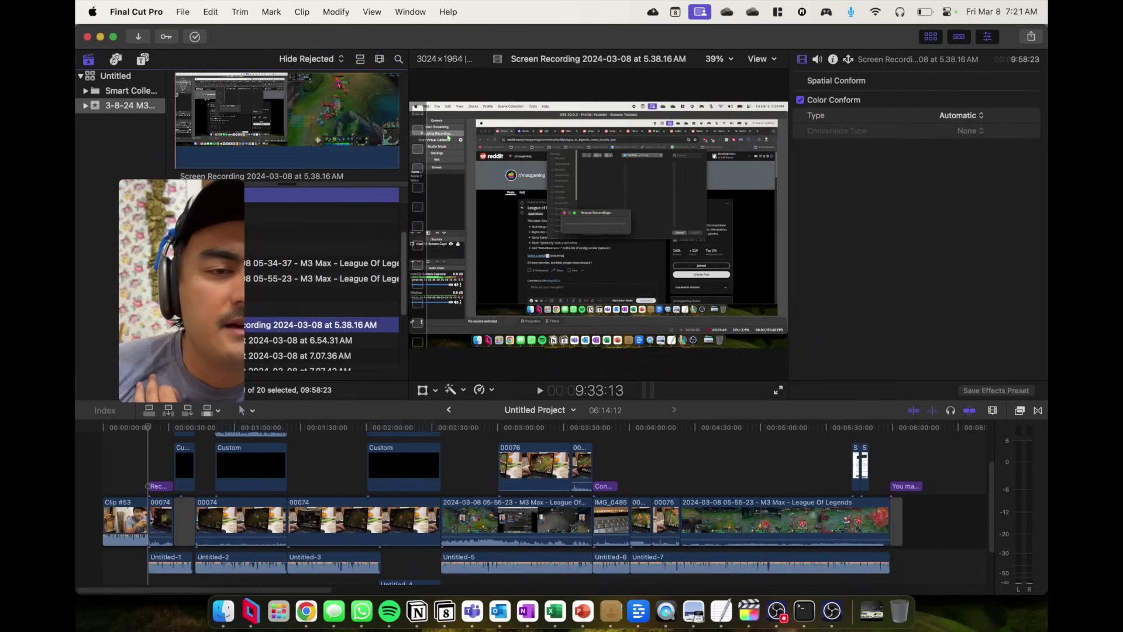
pyautogui.click(471, 579)
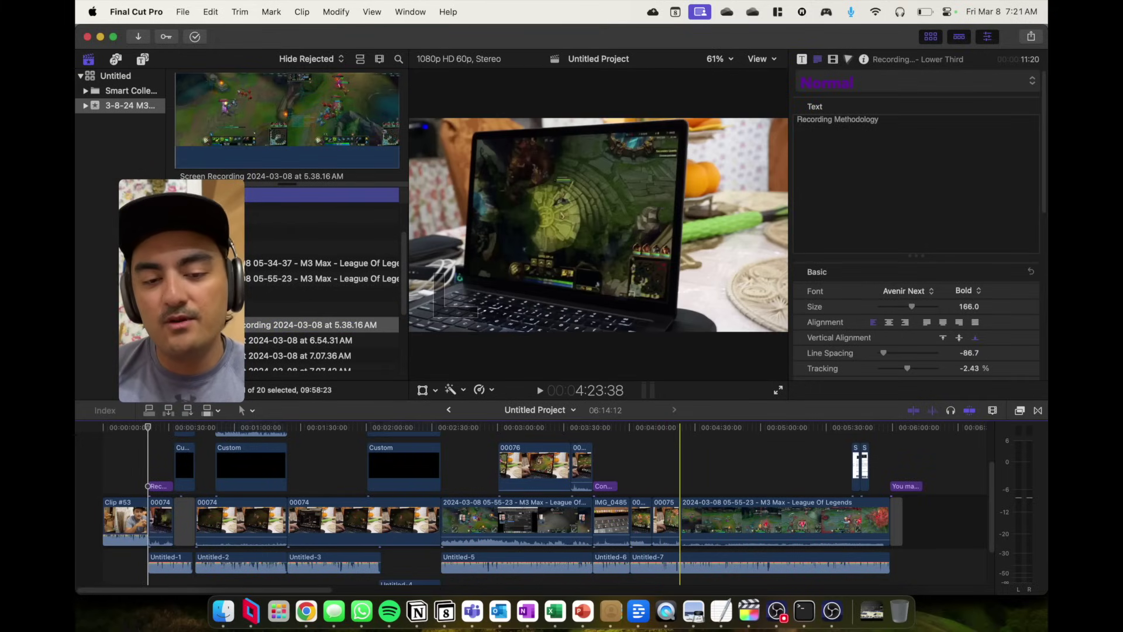
# Step: Switch to the recording OBS instance, turn off its preview, and return to Final Cut Pro
pyautogui.click(777, 612)
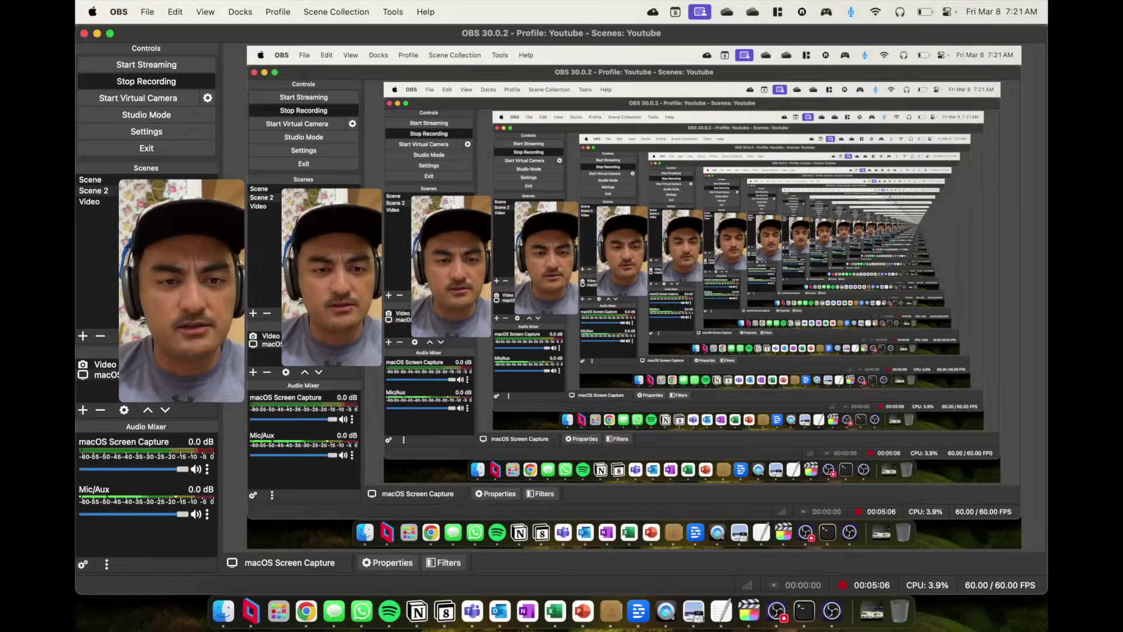
pyautogui.rightClick(442, 466)
pyautogui.click(497, 35)
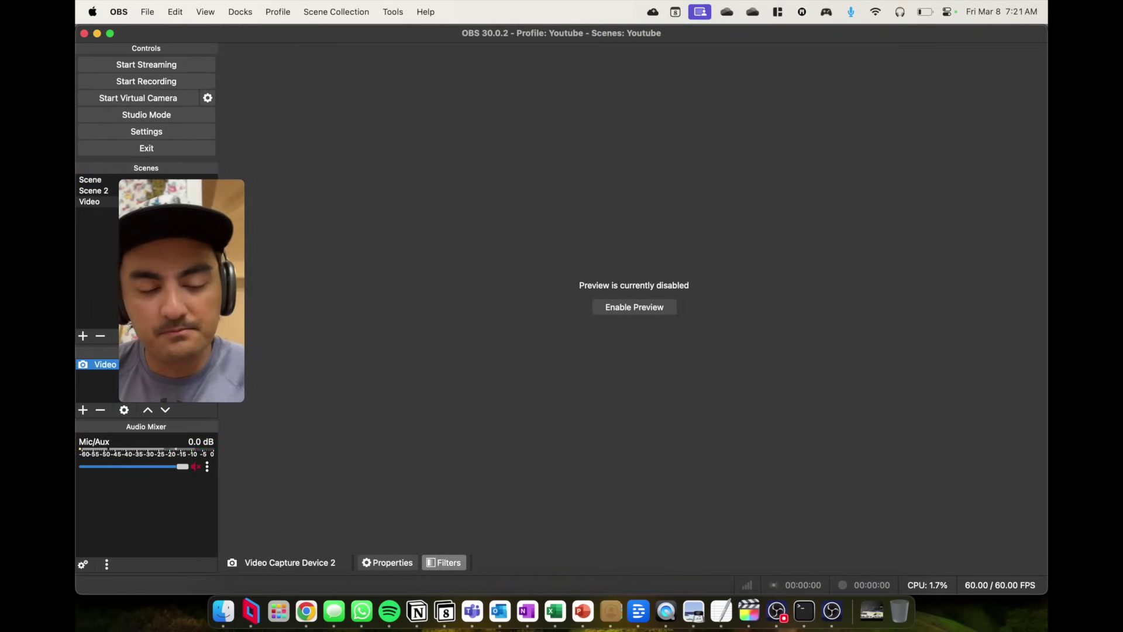
pyautogui.click(749, 612)
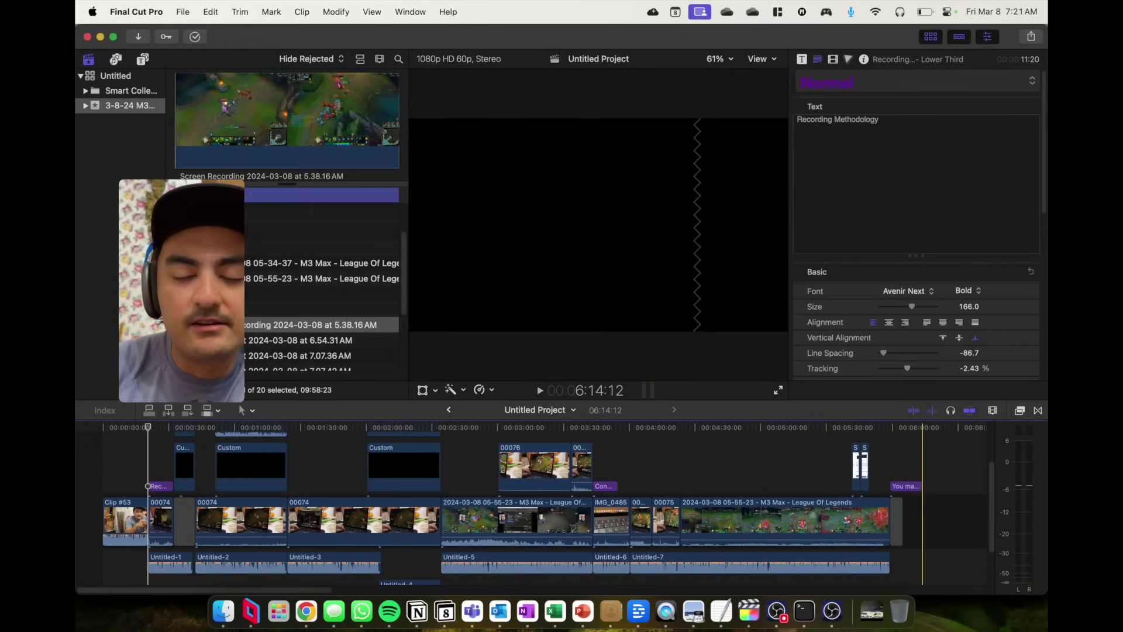
# Step: Open QuickTime Player and examine the save location, timer and microphone options of the macOS screen recording controls
pyautogui.press('super+space')
pyautogui.write('quic')
pyautogui.press('Return')
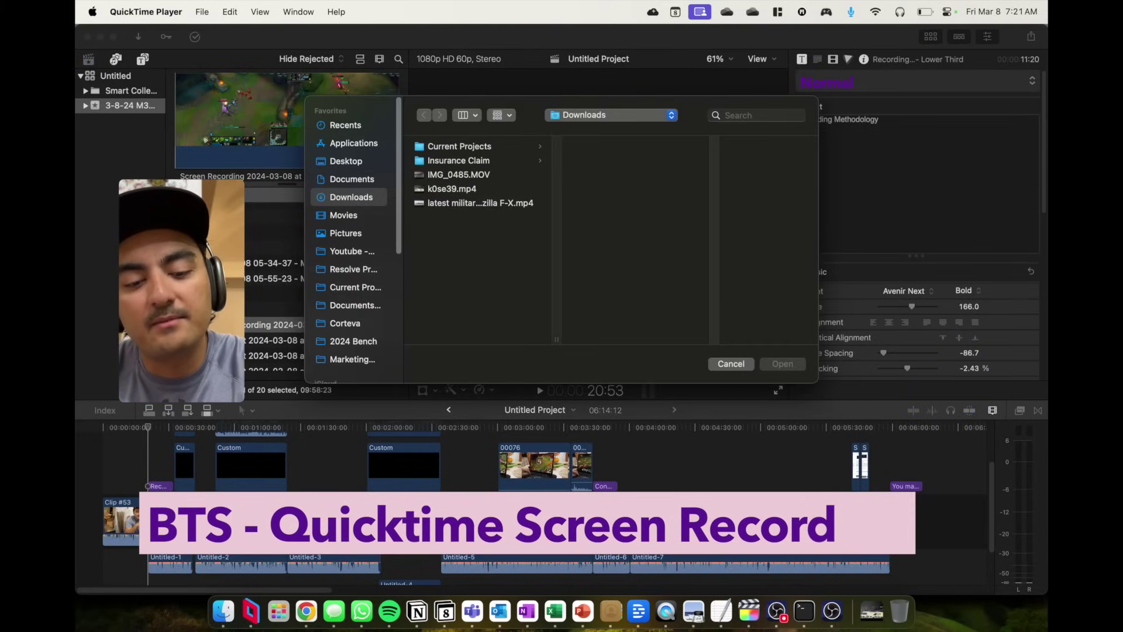
pyautogui.press('shift+super+5')
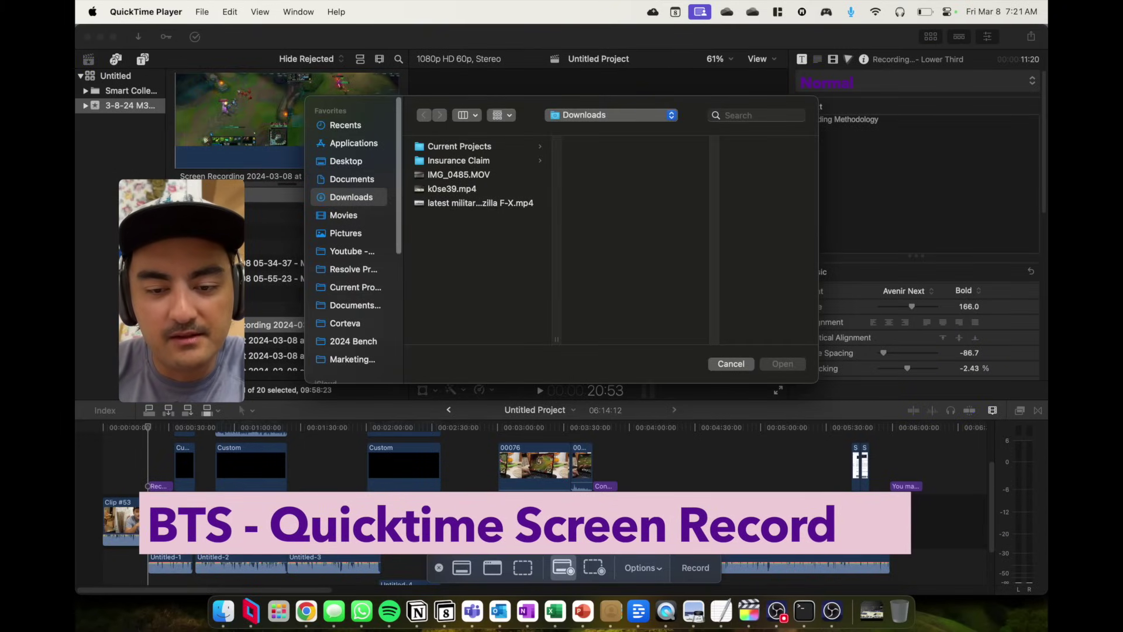
pyautogui.click(643, 568)
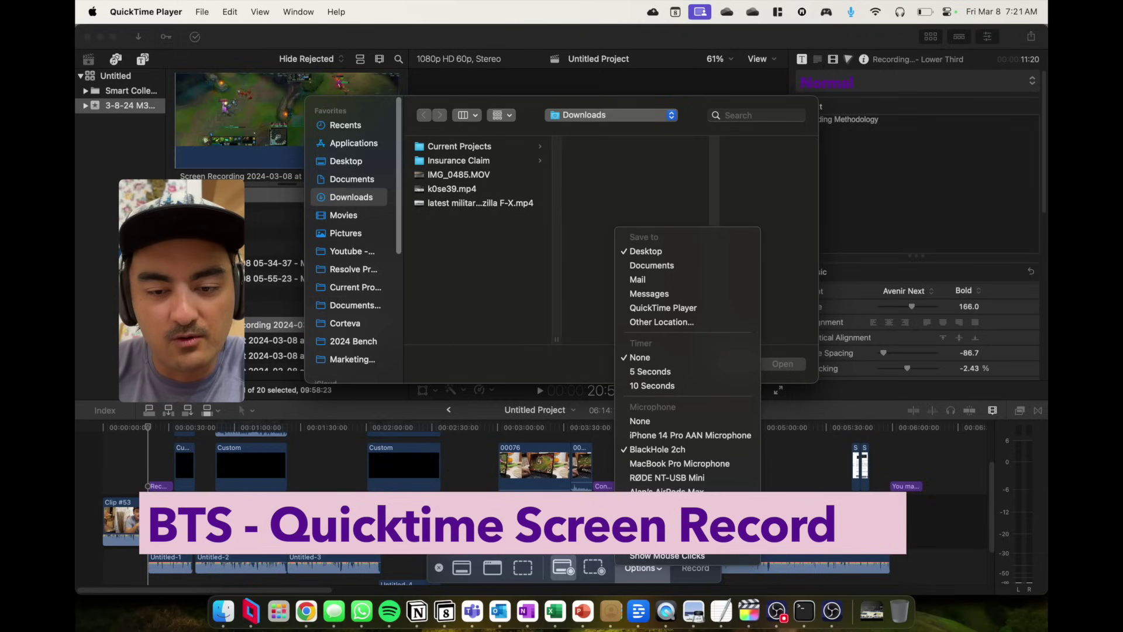
pyautogui.click(643, 568)
pyautogui.press('Escape')
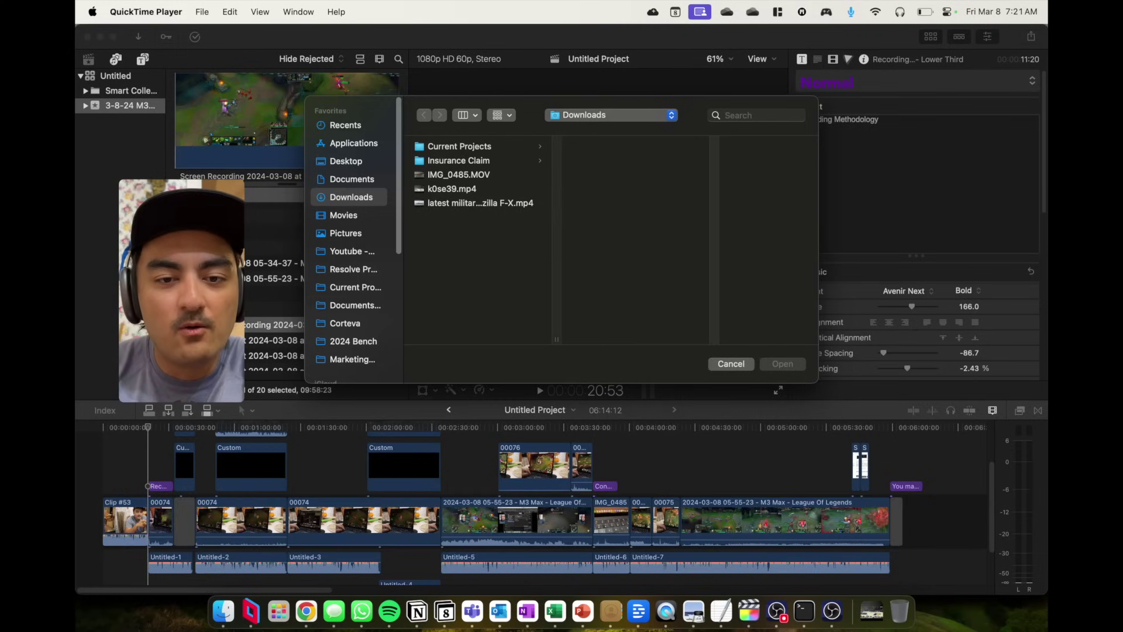
# Step: Bring up the recording controls with QuickTime Player's New Screen Recording command and dismiss them
pyautogui.click(202, 11)
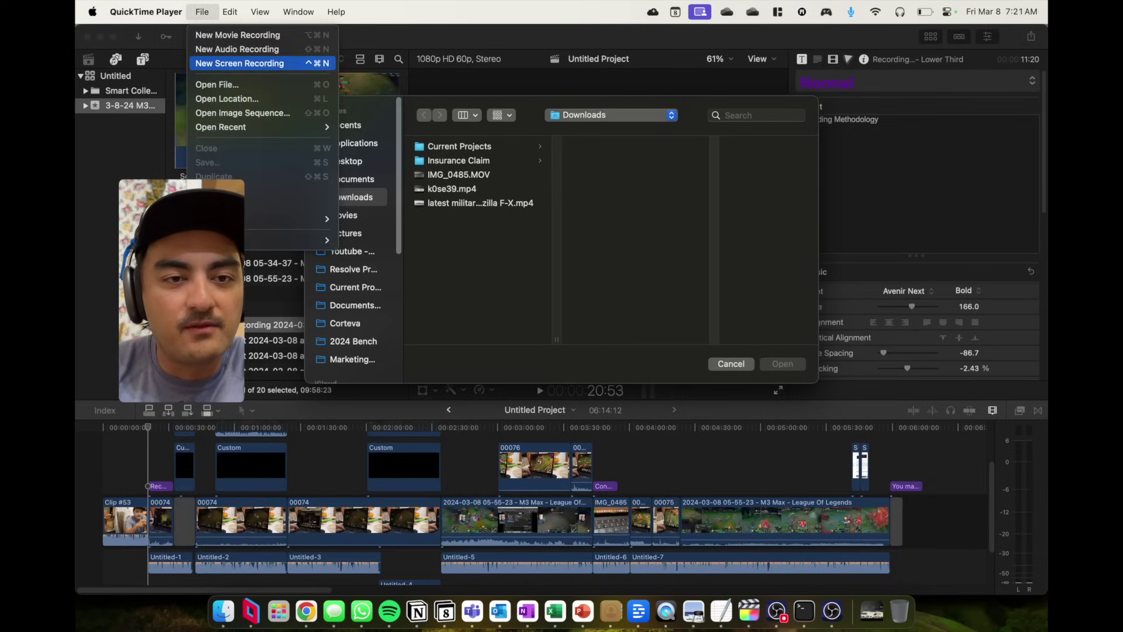
pyautogui.click(234, 60)
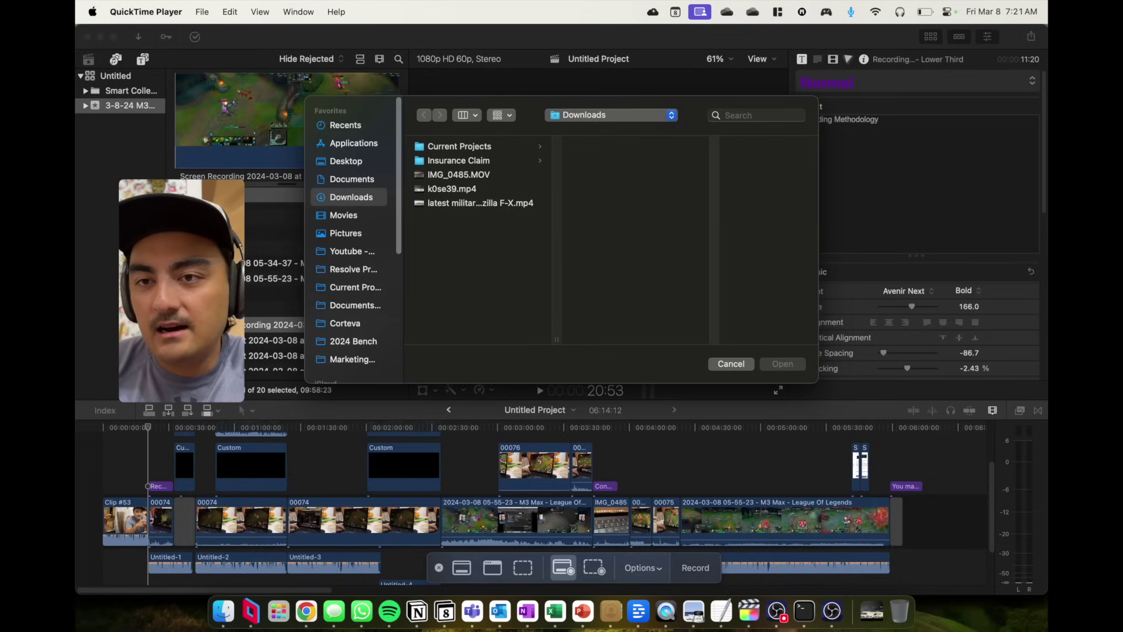
pyautogui.press('Escape')
# Step: Review the Mac's sound outputs, and in Audio MIDI Setup examine the Multi-Output Device and the option to create one
pyautogui.click(900, 12)
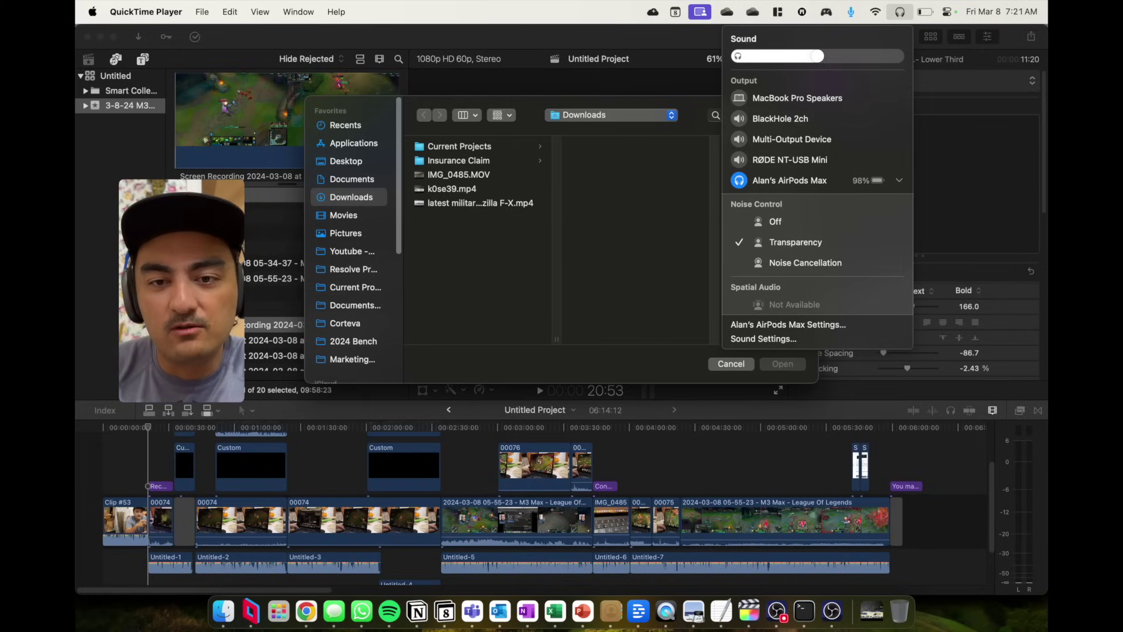
pyautogui.press('Escape')
pyautogui.press('super+space')
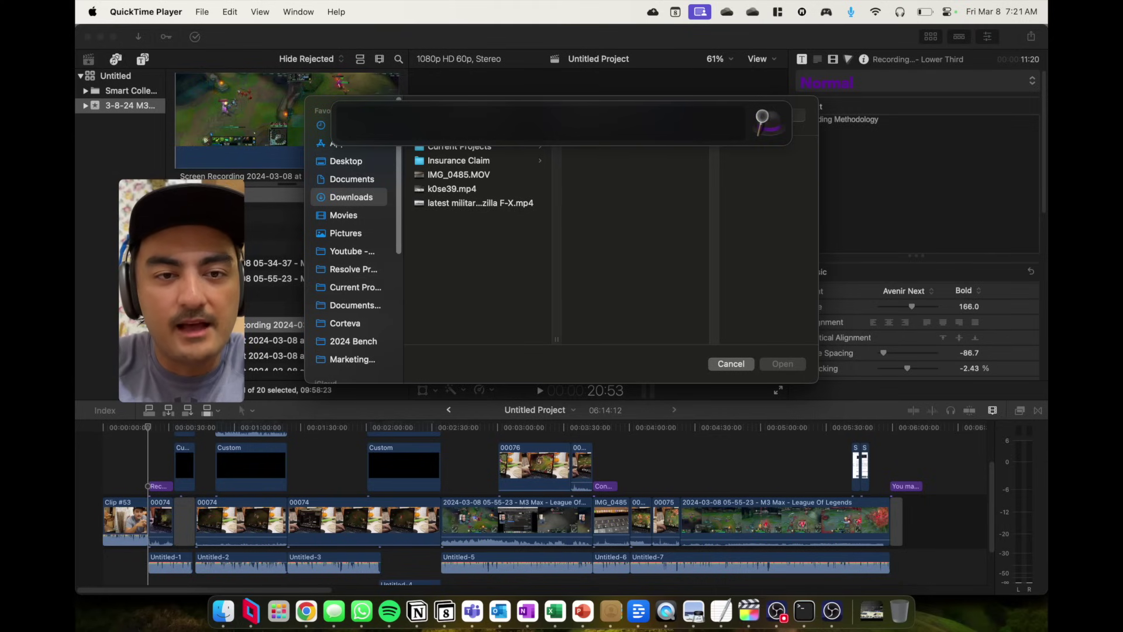
pyautogui.write('mi')
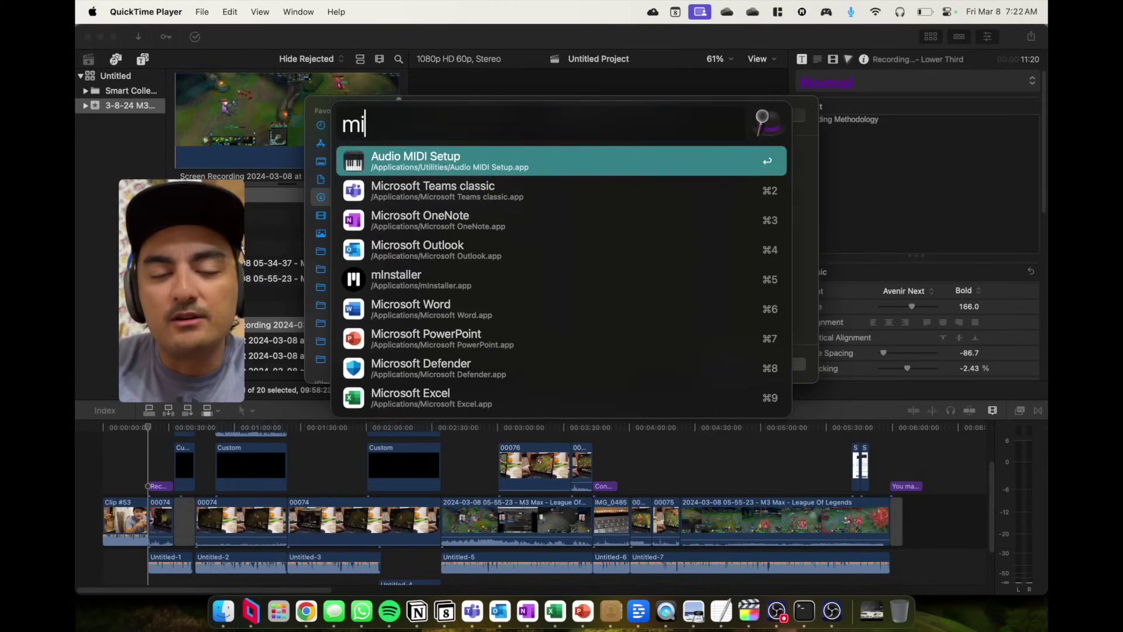
pyautogui.press('Return')
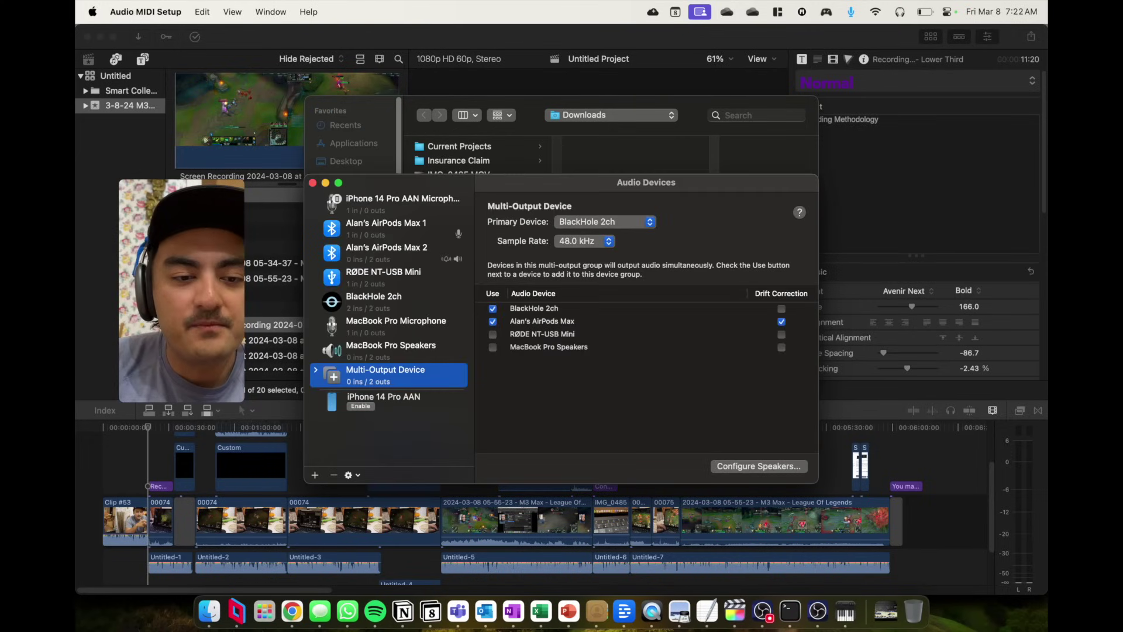
pyautogui.click(315, 474)
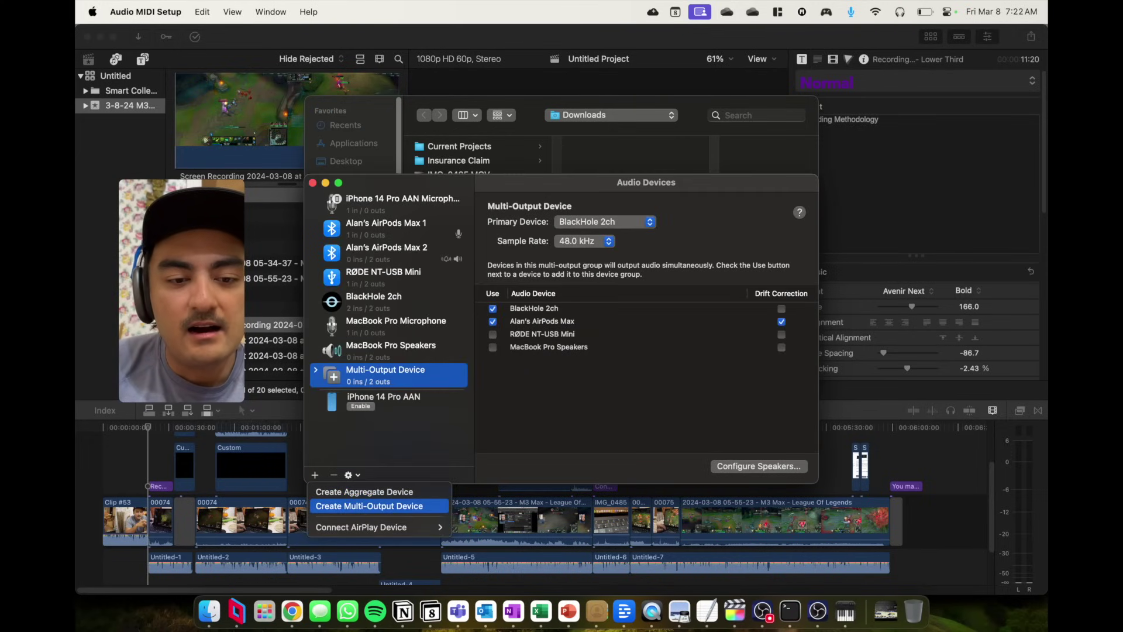
pyautogui.press('Escape')
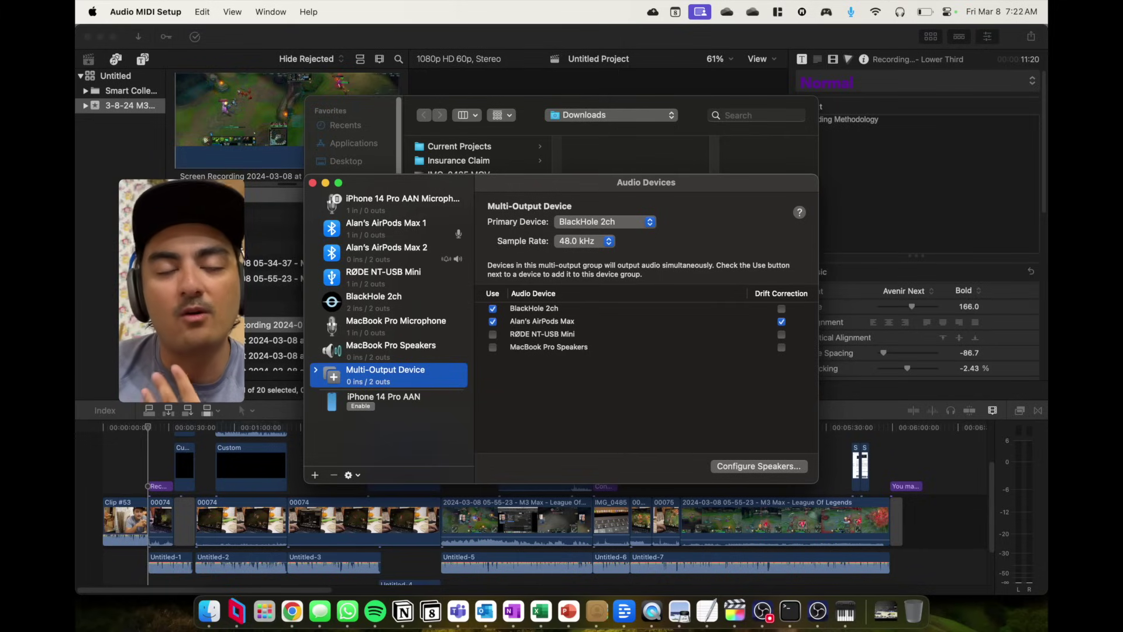
pyautogui.click(313, 183)
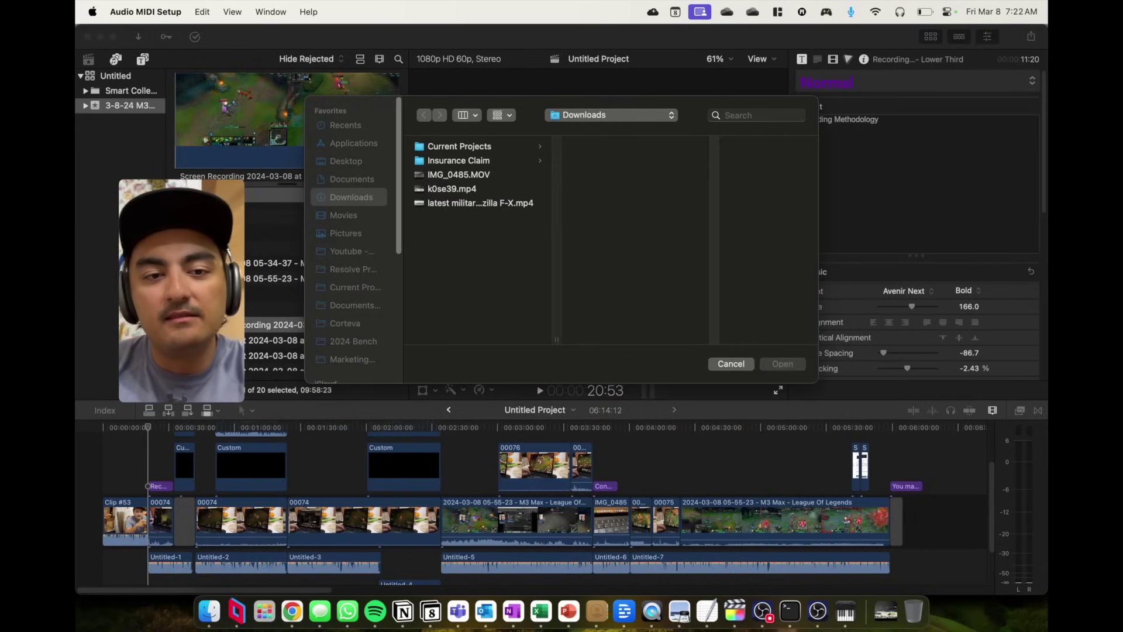
# Step: Recheck the macOS screen recording controls and their options, and close them without recording
pyautogui.press('super+shift+5')
pyautogui.click(643, 567)
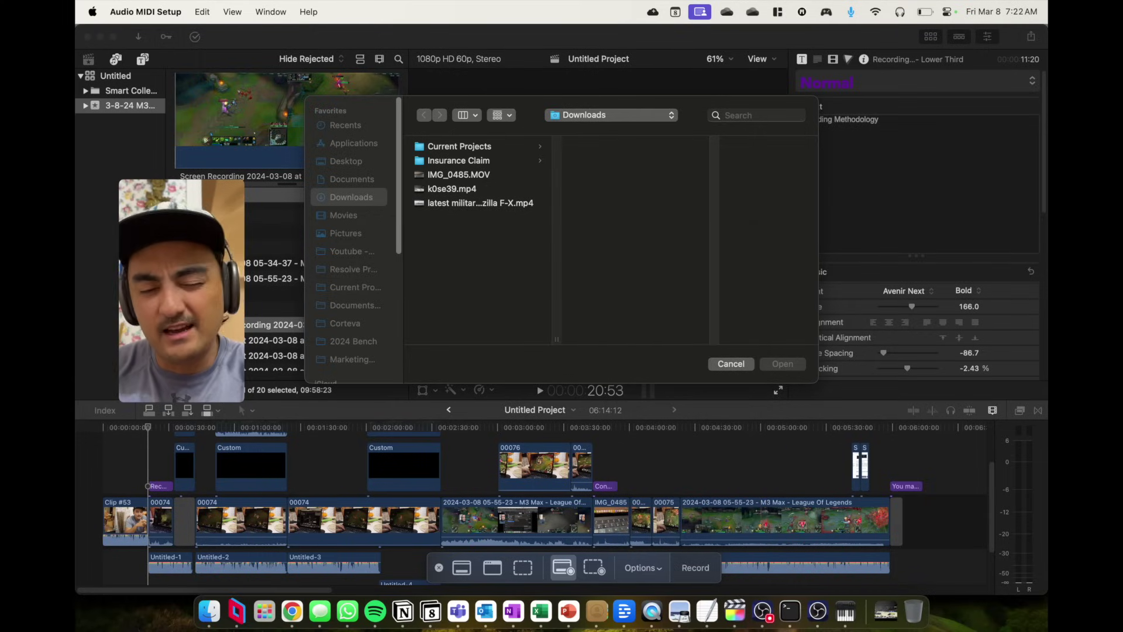
pyautogui.press('Escape')
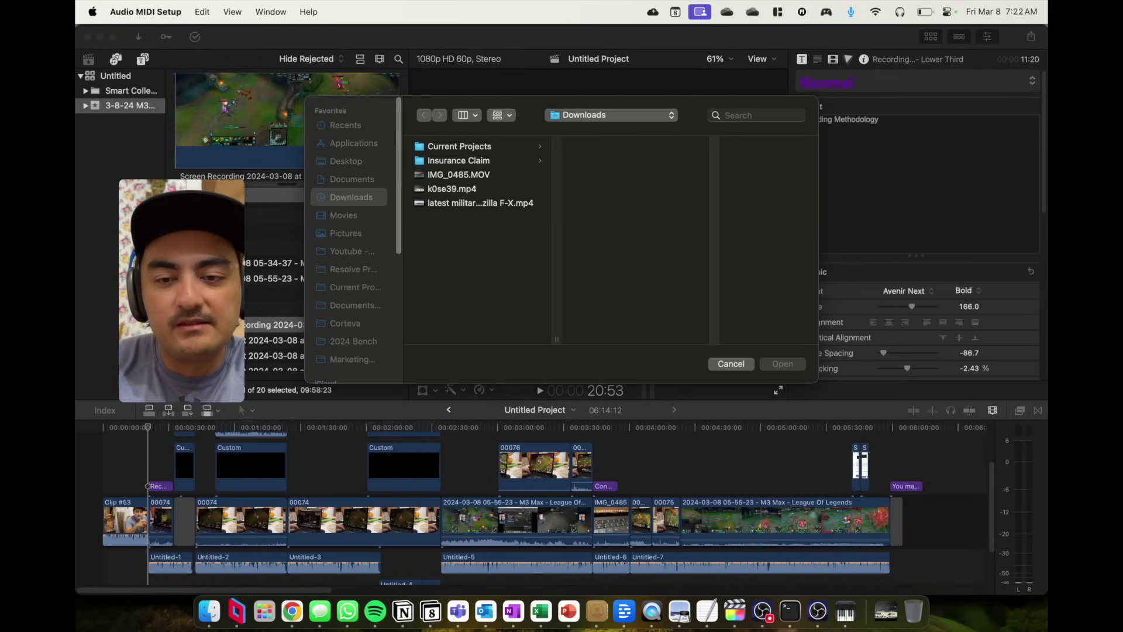
# Step: Dismiss QuickTime Player's file chooser, and in Finder show the package contents of the League of Legends application
pyautogui.click(732, 364)
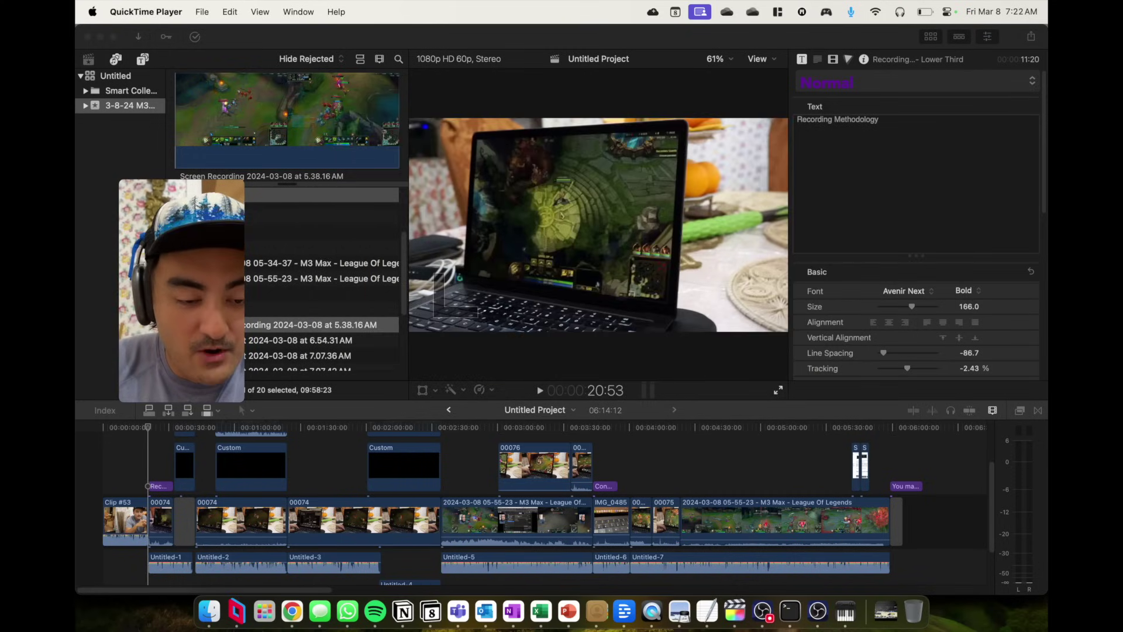
pyautogui.click(209, 611)
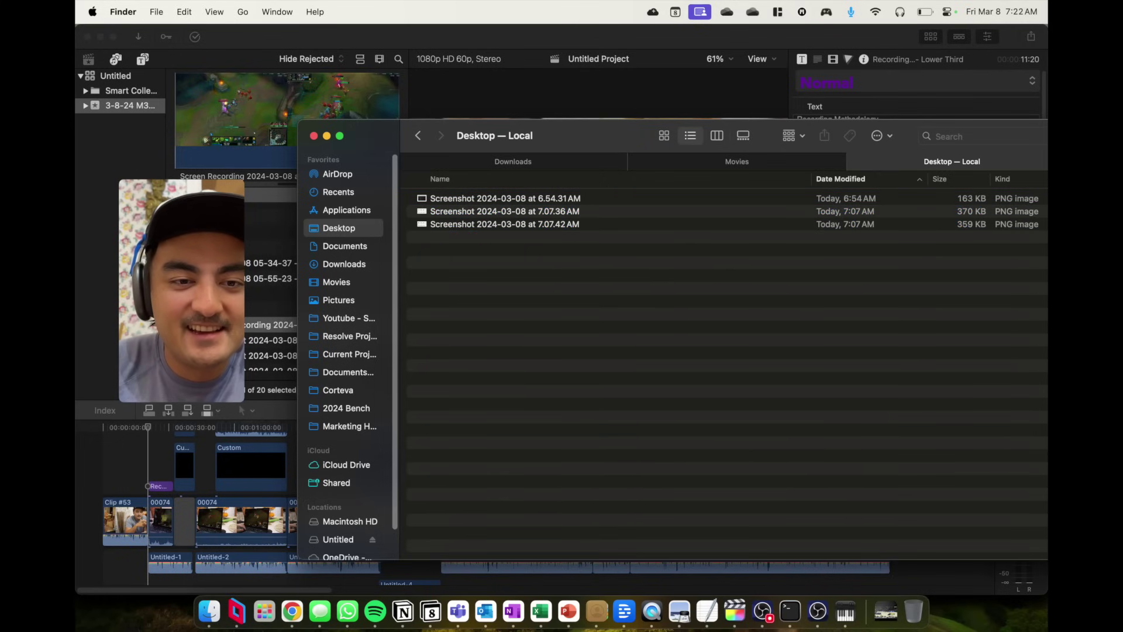
pyautogui.click(346, 210)
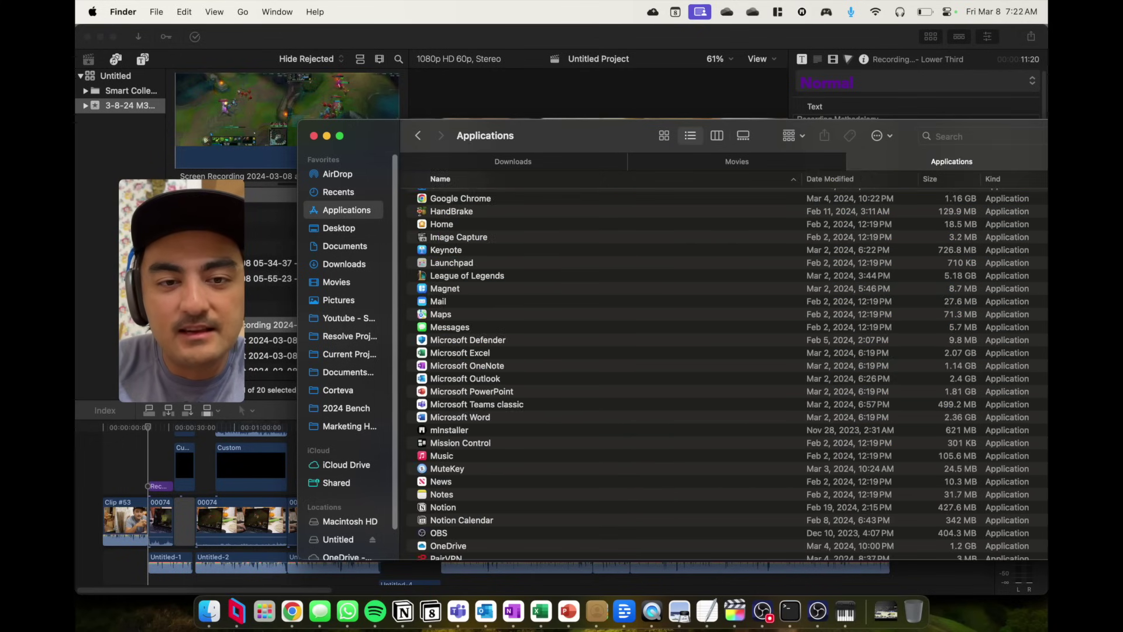
pyautogui.click(469, 327)
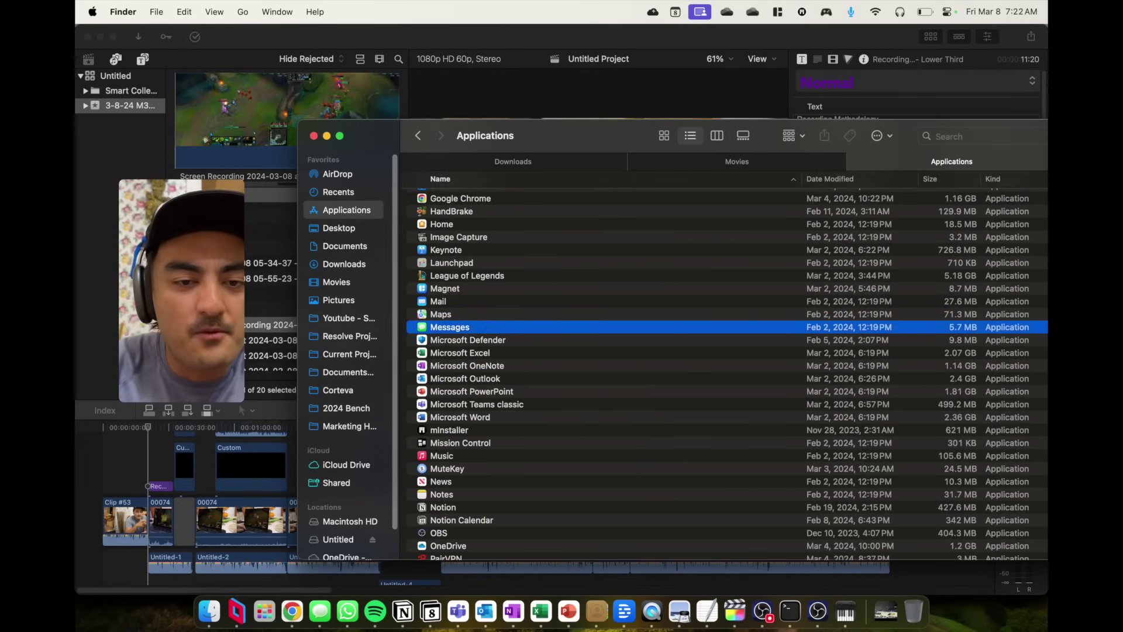
pyautogui.click(467, 276)
pyautogui.rightClick(491, 273)
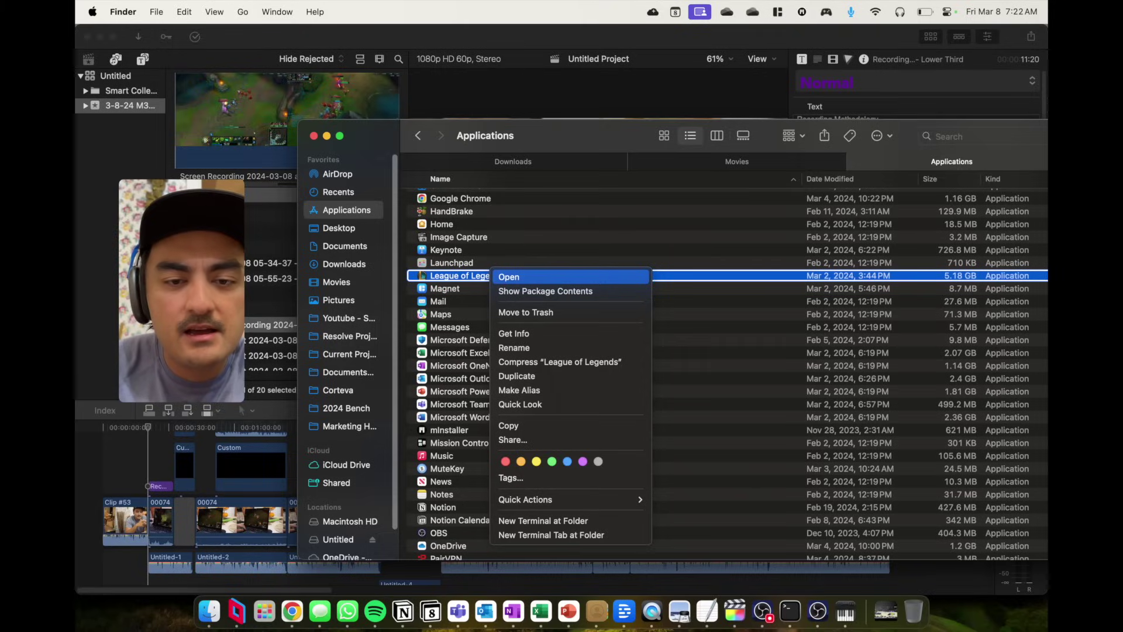
pyautogui.click(546, 291)
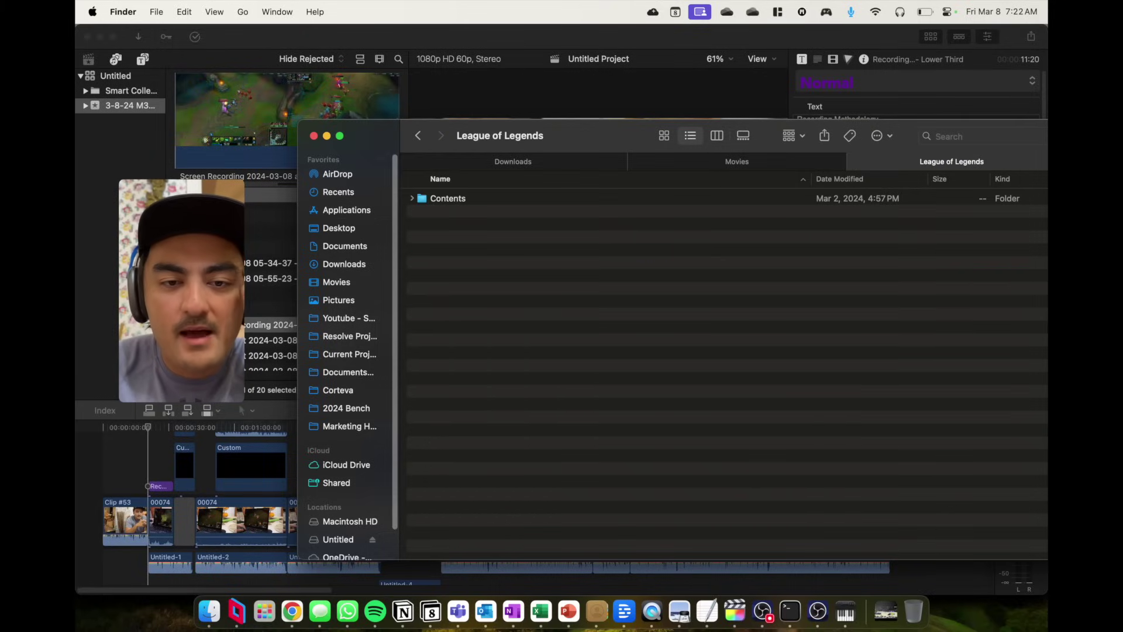
# Step: Go into the package's Contents folder and open game.cfg from LoL/Config in TextEdit
pyautogui.doubleClick(448, 198)
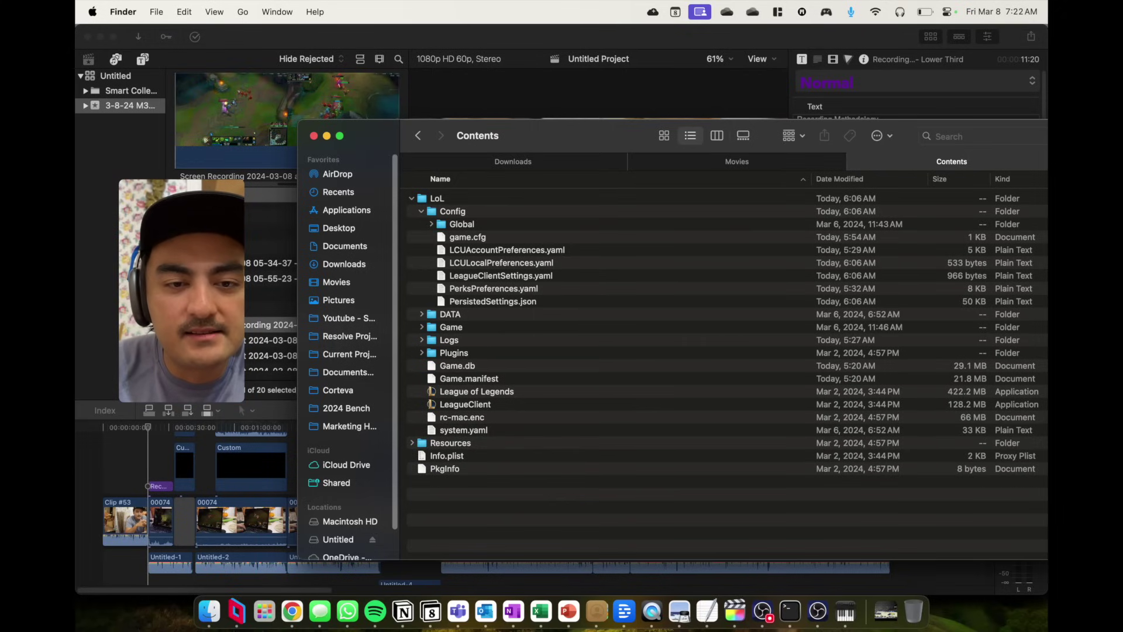
pyautogui.click(439, 199)
pyautogui.click(453, 211)
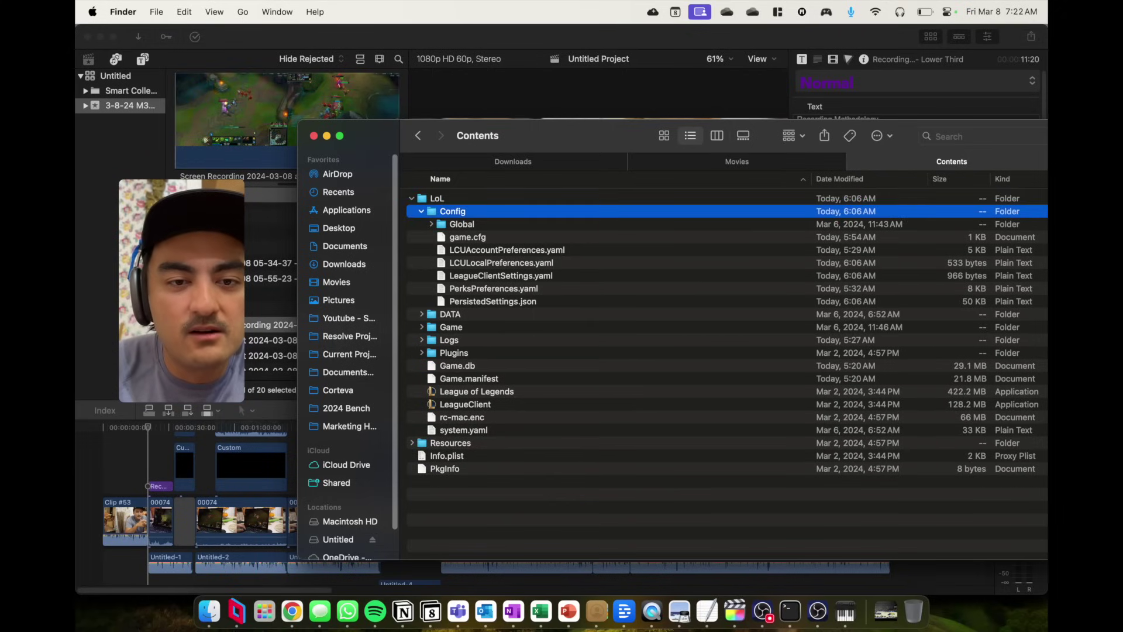
pyautogui.press('Down')
pyautogui.press('Down')
pyautogui.rightClick(466, 237)
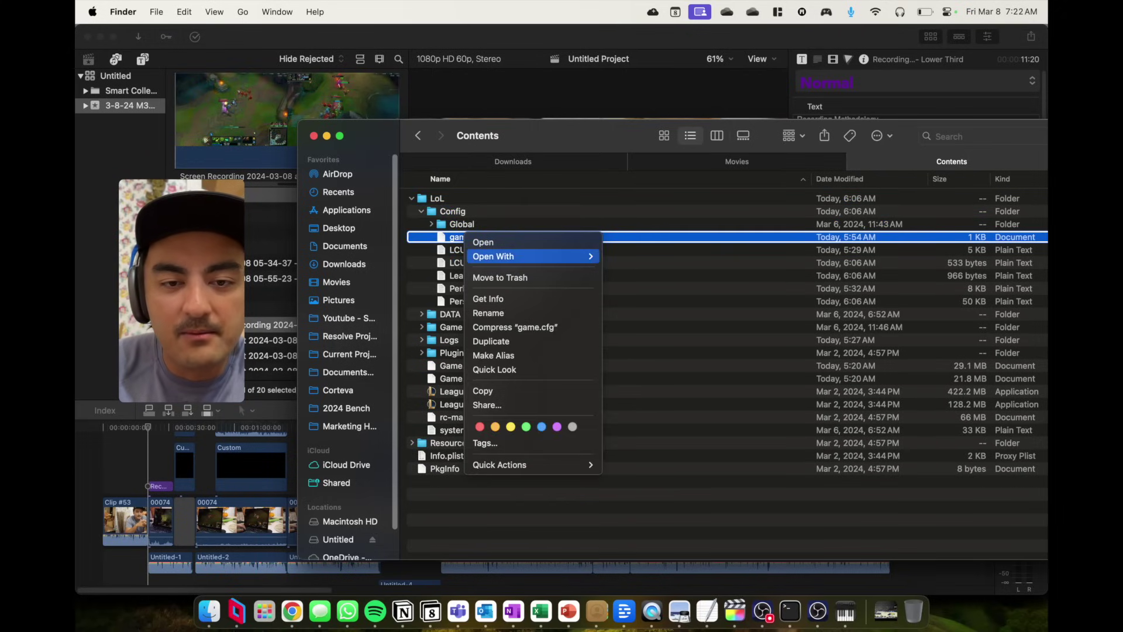
pyautogui.moveTo(527, 256)
pyautogui.click(650, 256)
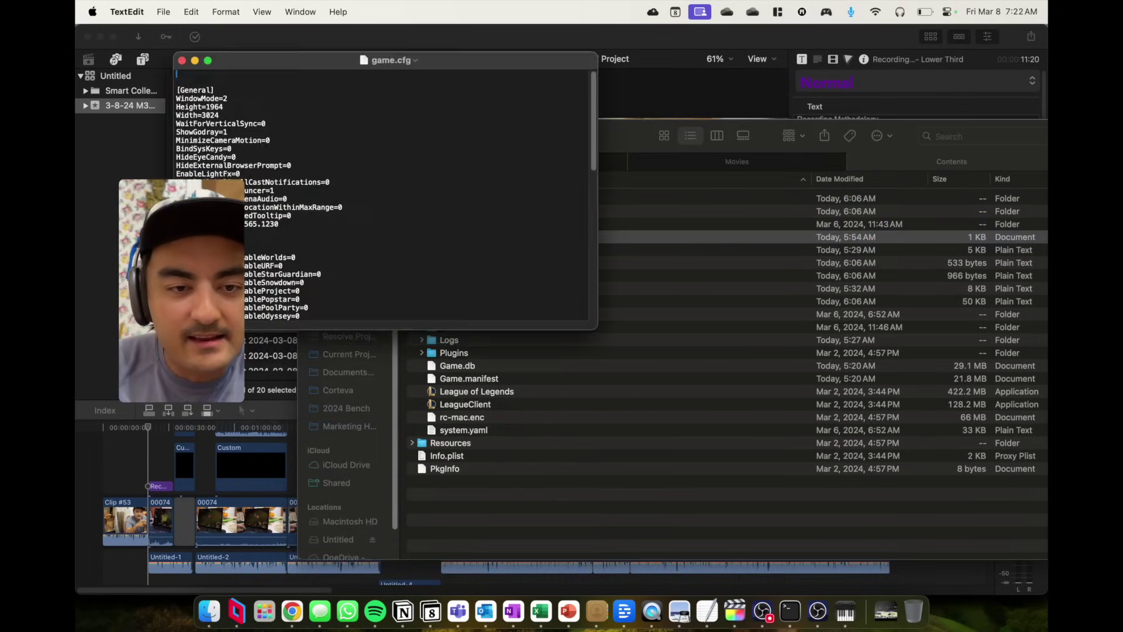
# Step: Examine the end of the [General] section in game.cfg, move the window over the Finder listing, and close the file
pyautogui.doubleClick(374, 232)
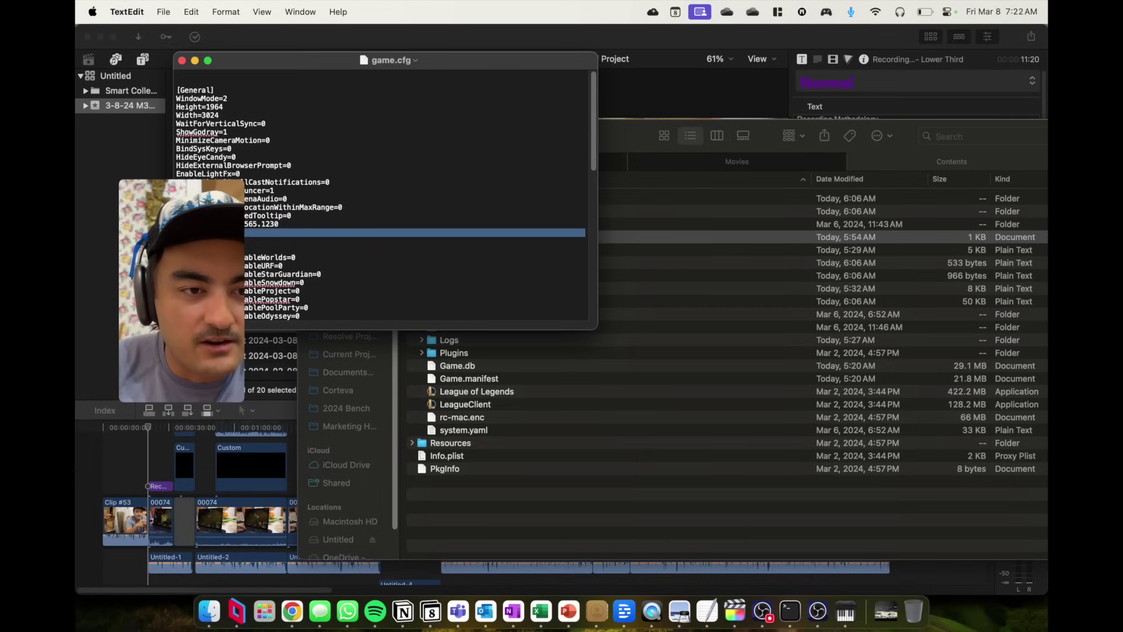
pyautogui.click(363, 237)
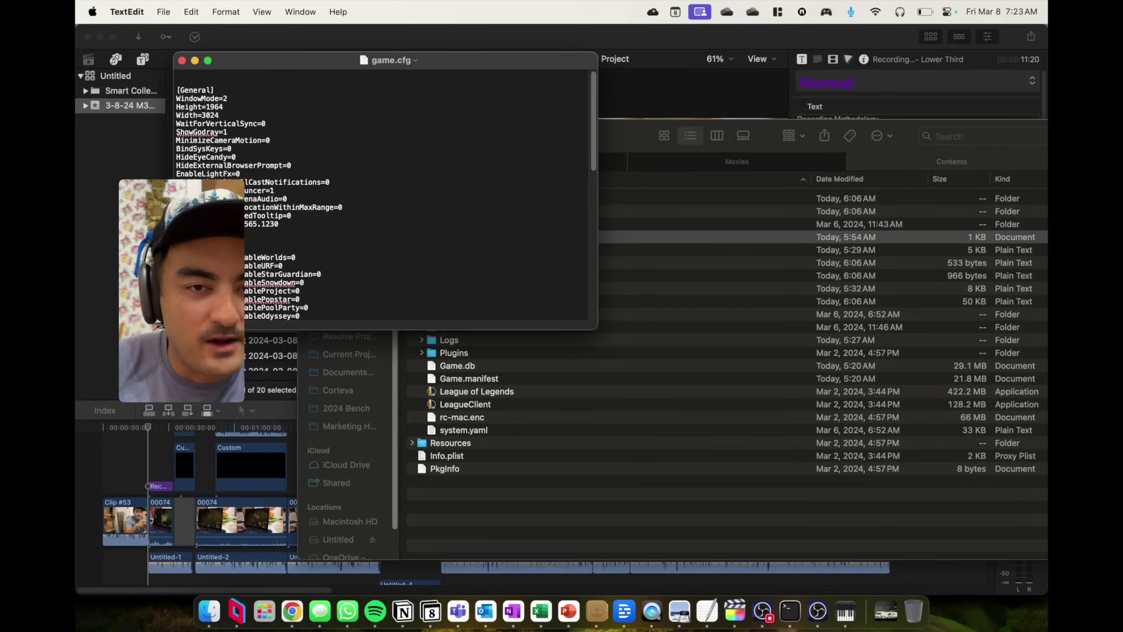
pyautogui.moveTo(292, 61); pyautogui.dragTo(674, 192)
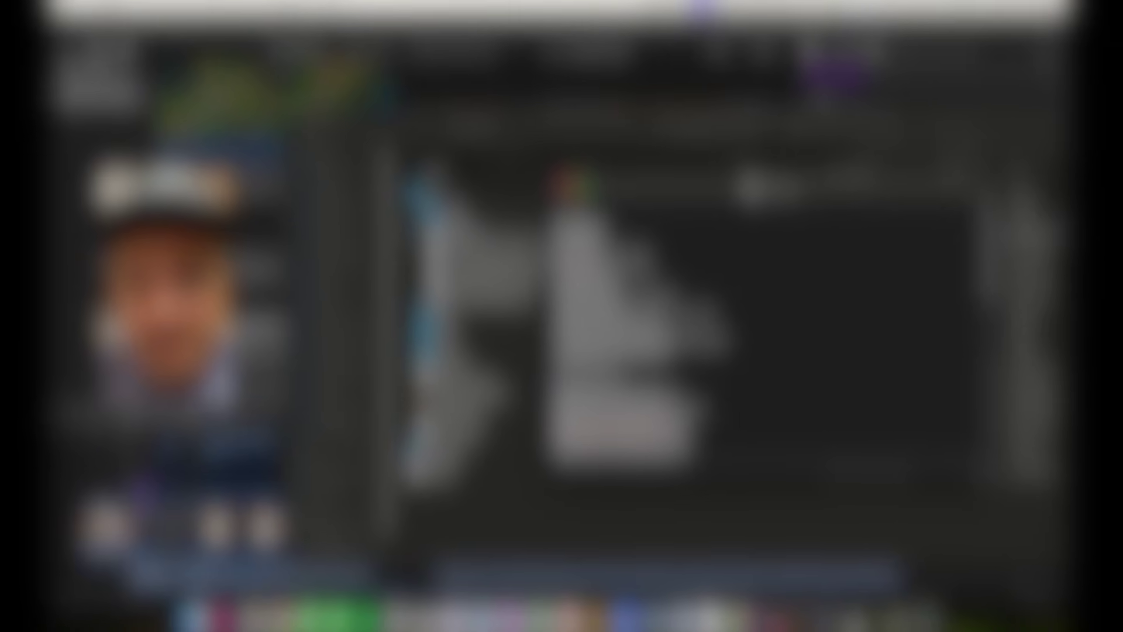
pyautogui.press('super+w')
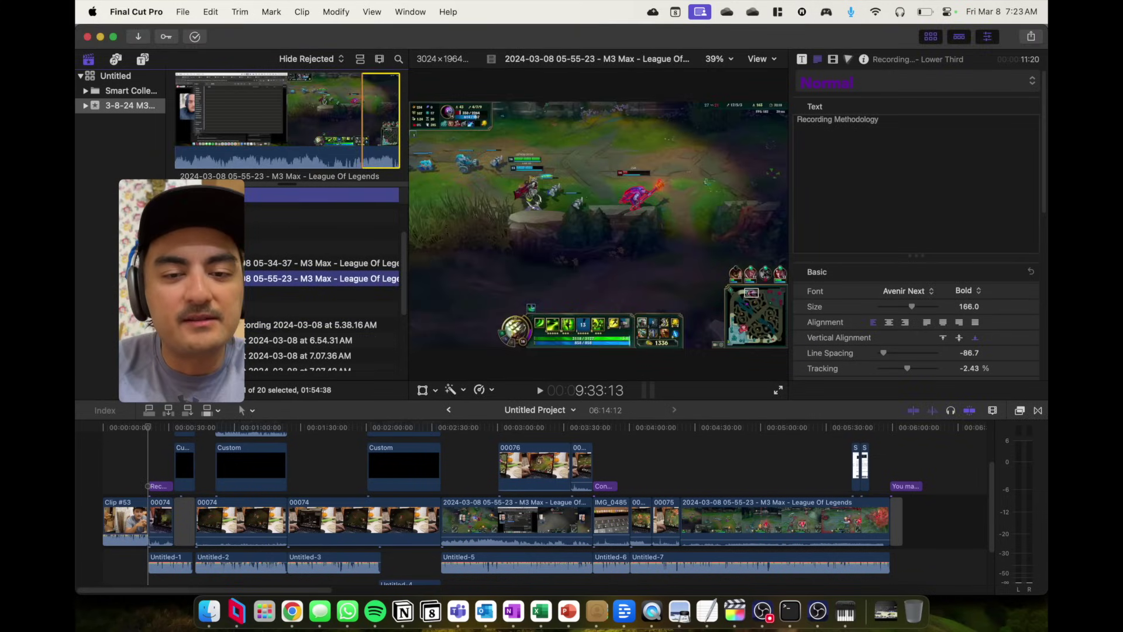
# Step: In Final Cut Pro, compare the 05-34-37 and 05-55-23 League of Legends recordings, and return to the timeline
pyautogui.click(321, 264)
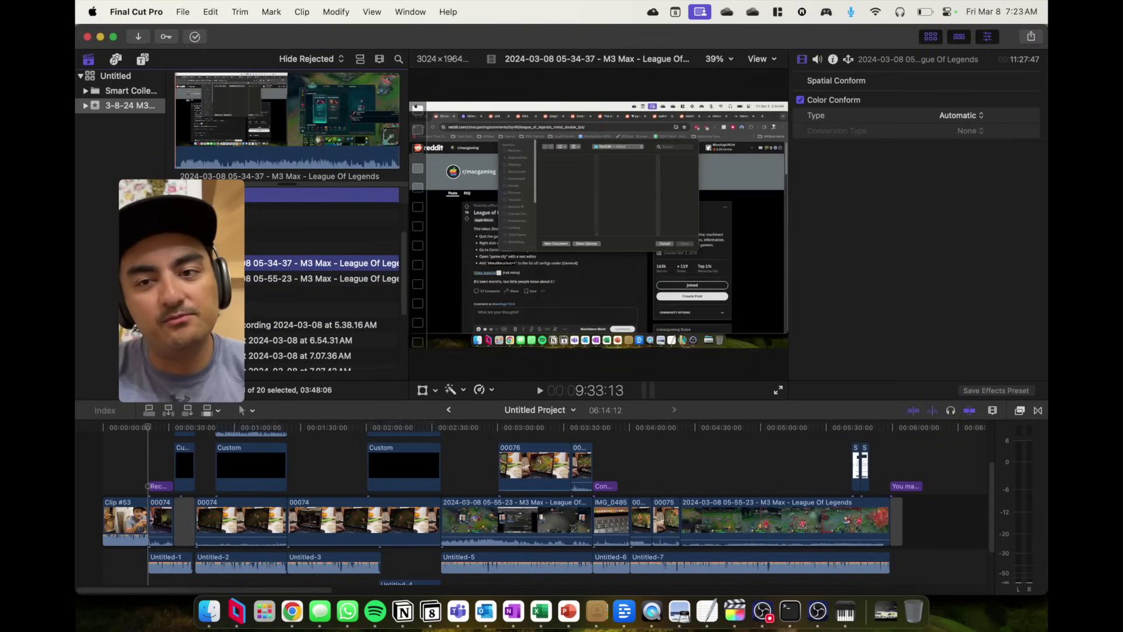
pyautogui.click(321, 278)
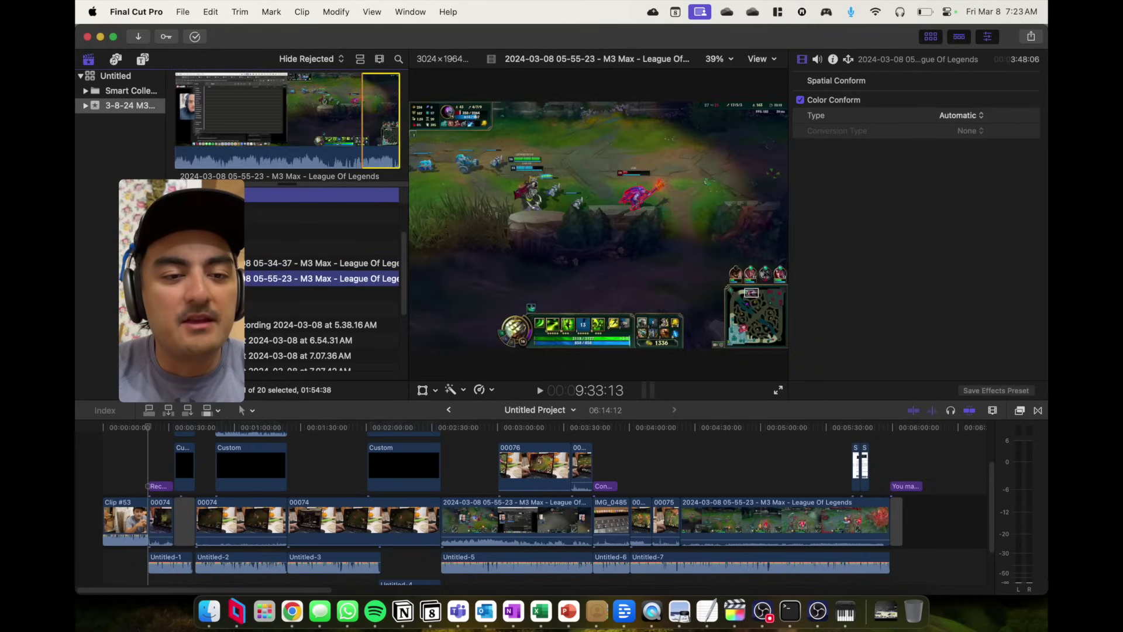
pyautogui.press('super+2')
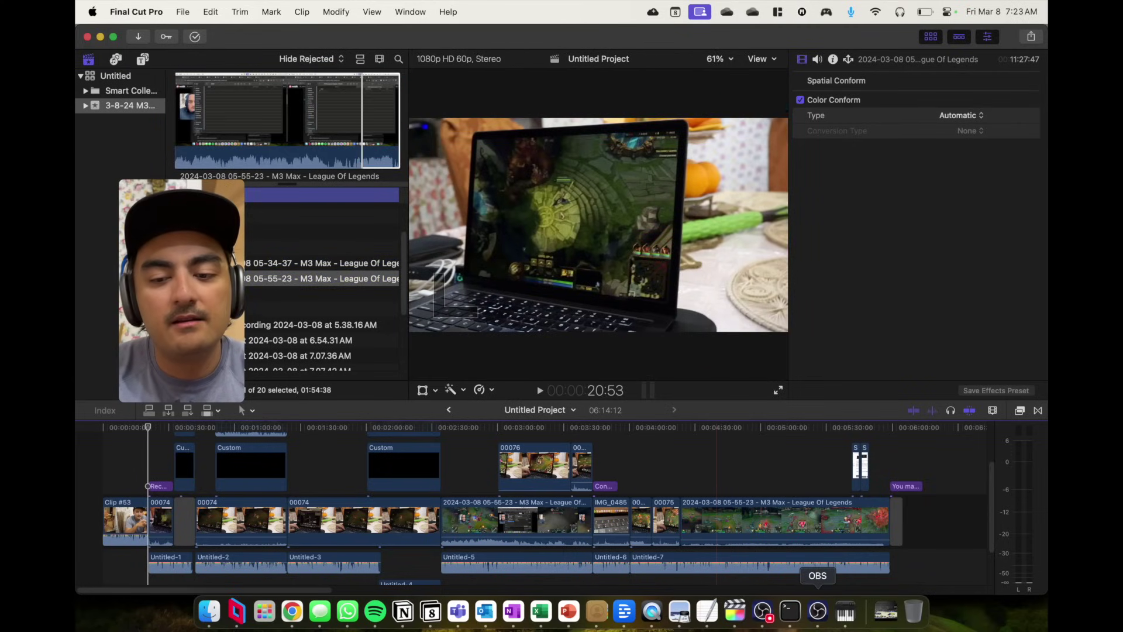
pyautogui.click(817, 612)
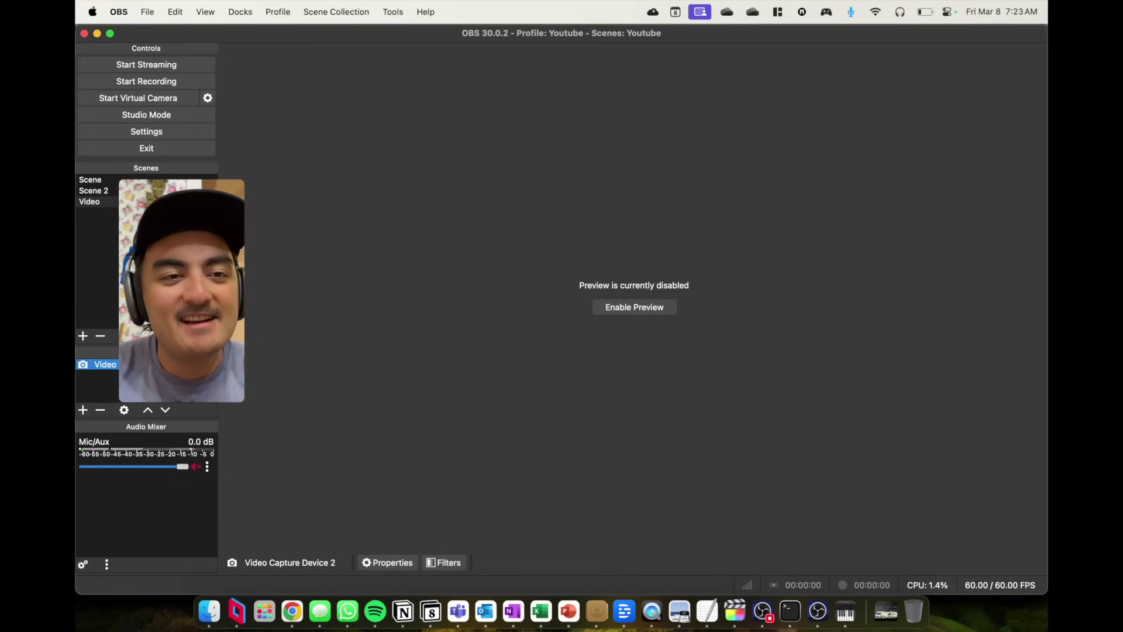
pyautogui.click(147, 11)
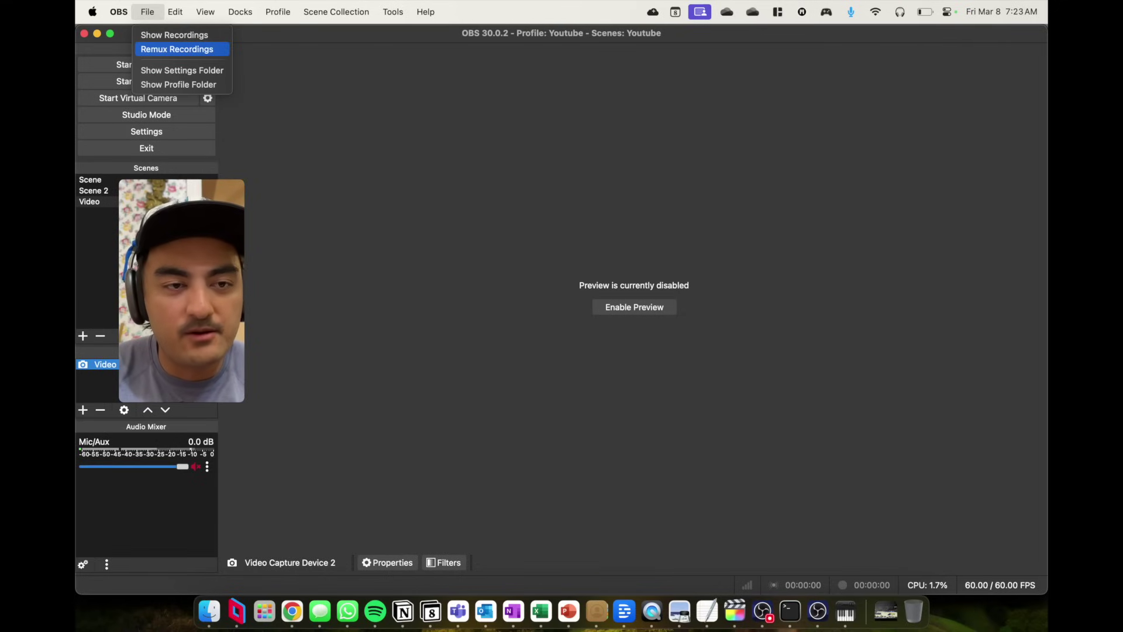
pyautogui.click(176, 49)
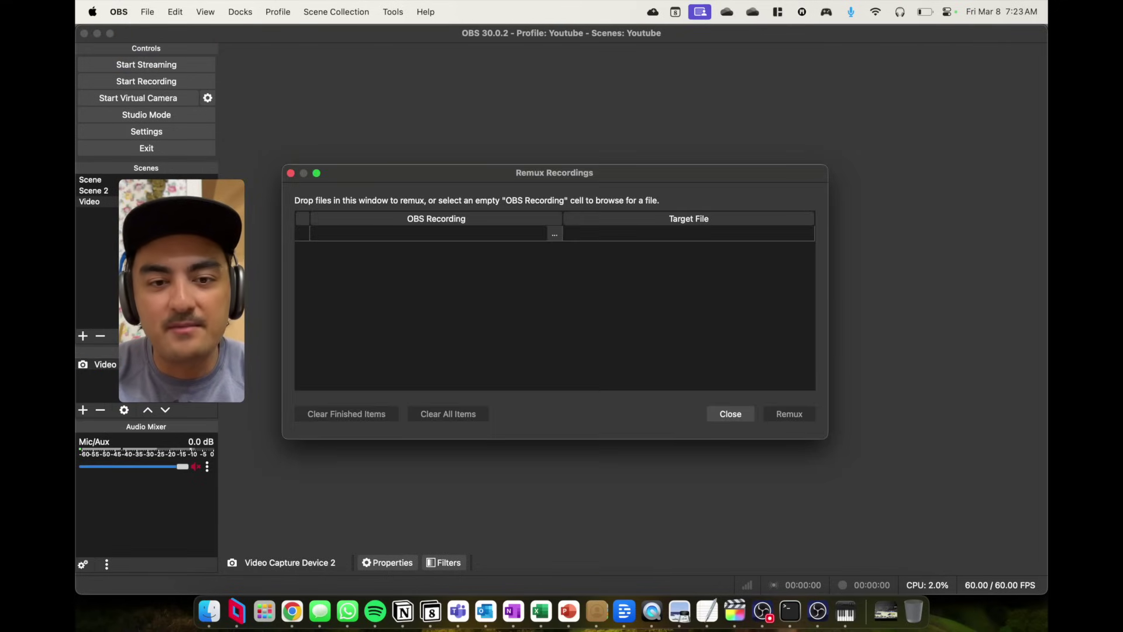
pyautogui.click(554, 234)
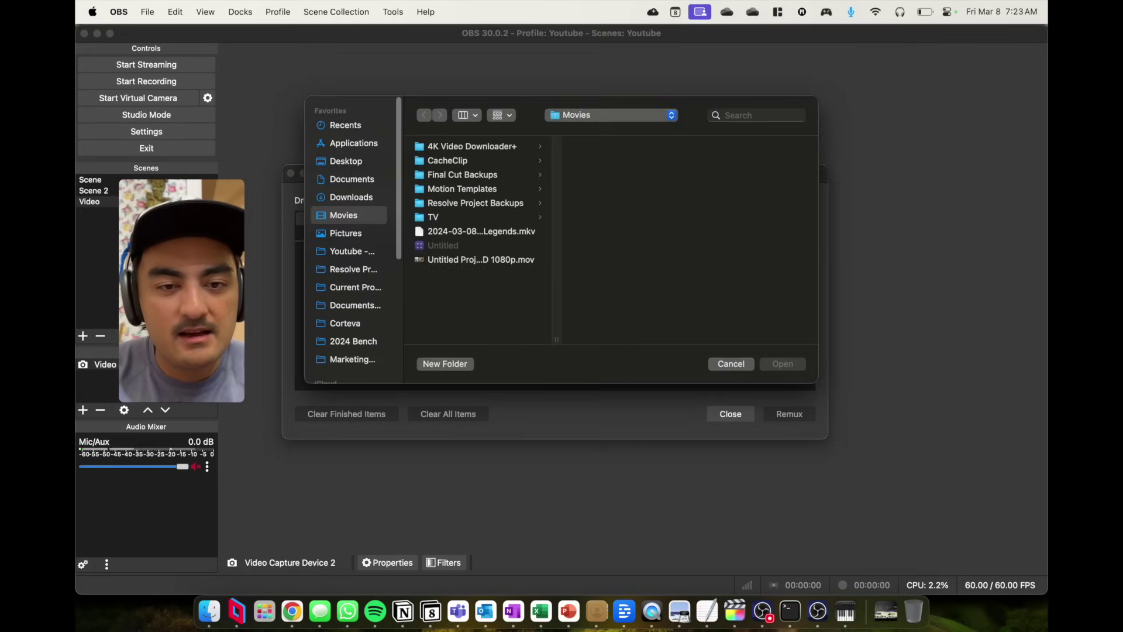
pyautogui.click(481, 232)
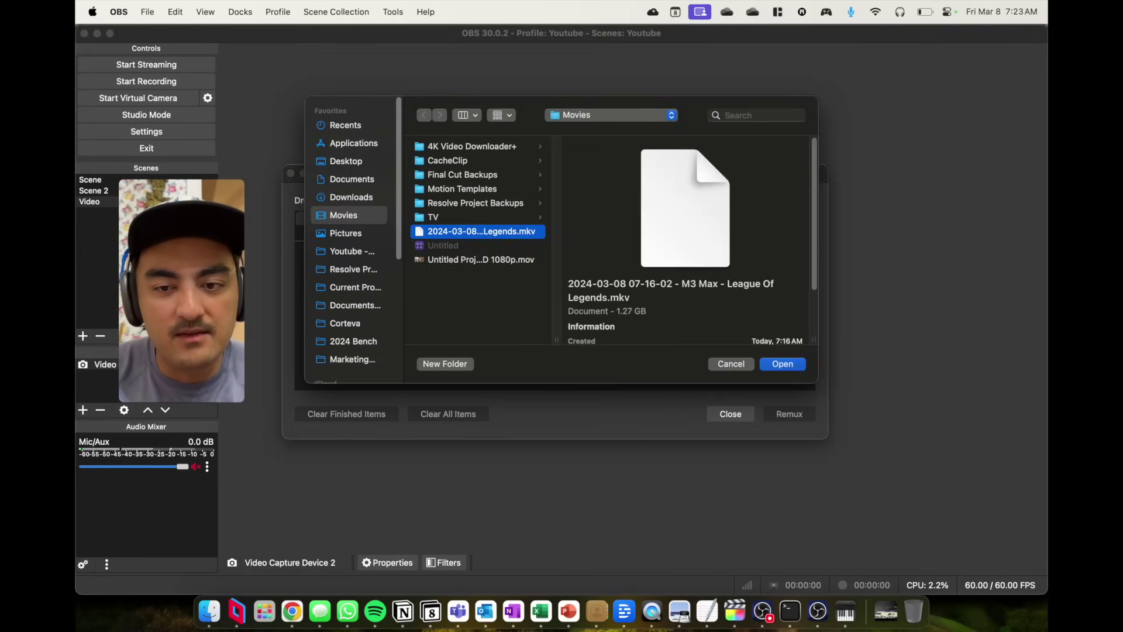
pyautogui.click(783, 364)
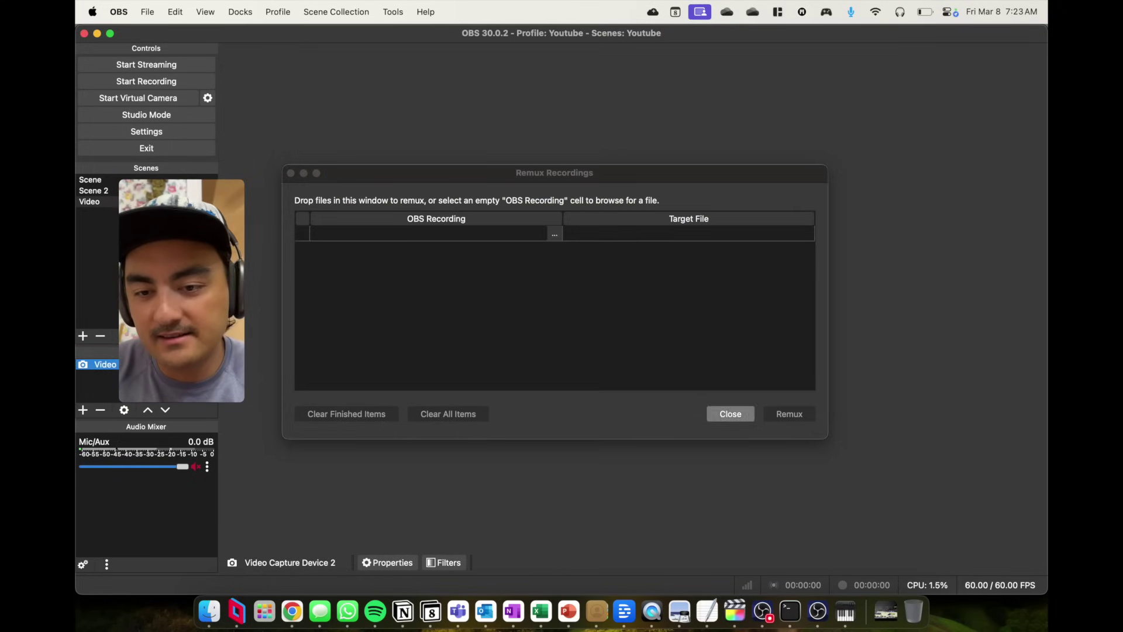
pyautogui.click(730, 415)
# Step: Examine the automatic remux to MP4 option in OBS's Advanced settings, cancel the settings, and exit OBS
pyautogui.click(146, 132)
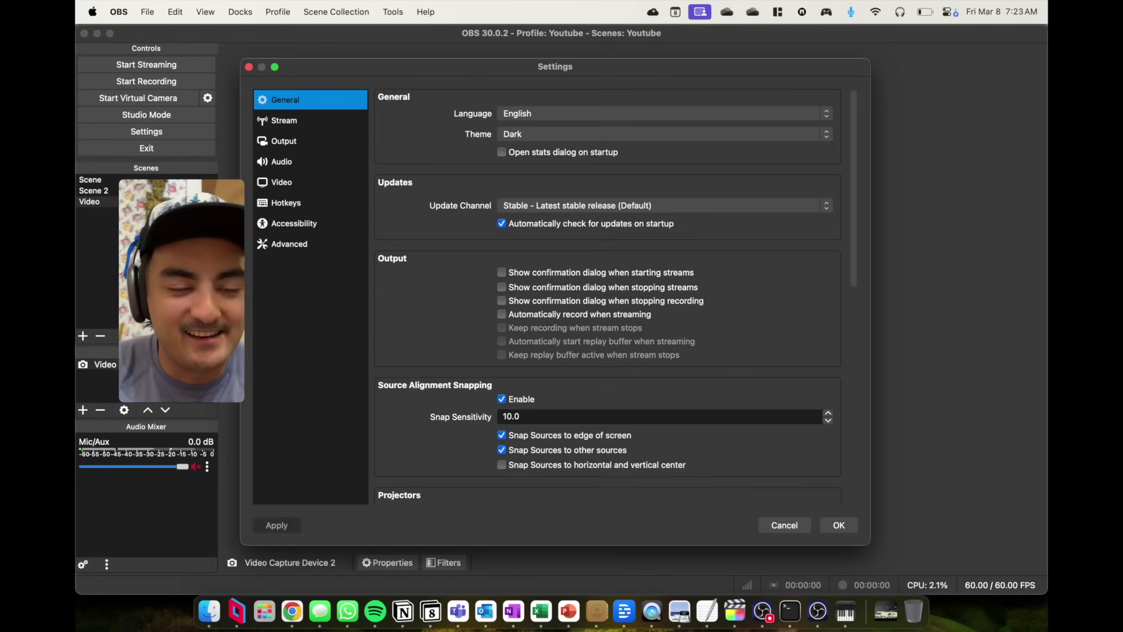
pyautogui.click(289, 244)
pyautogui.scroll(-5, 621, 320)
pyautogui.scroll(-2, 617, 283)
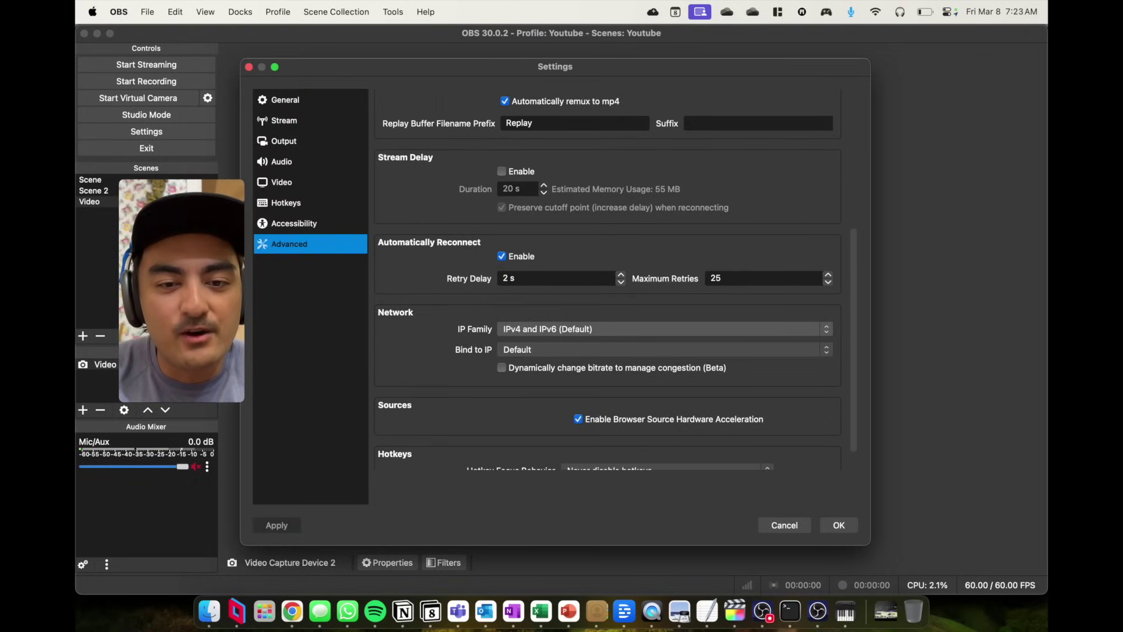
pyautogui.scroll(10, 608, 281)
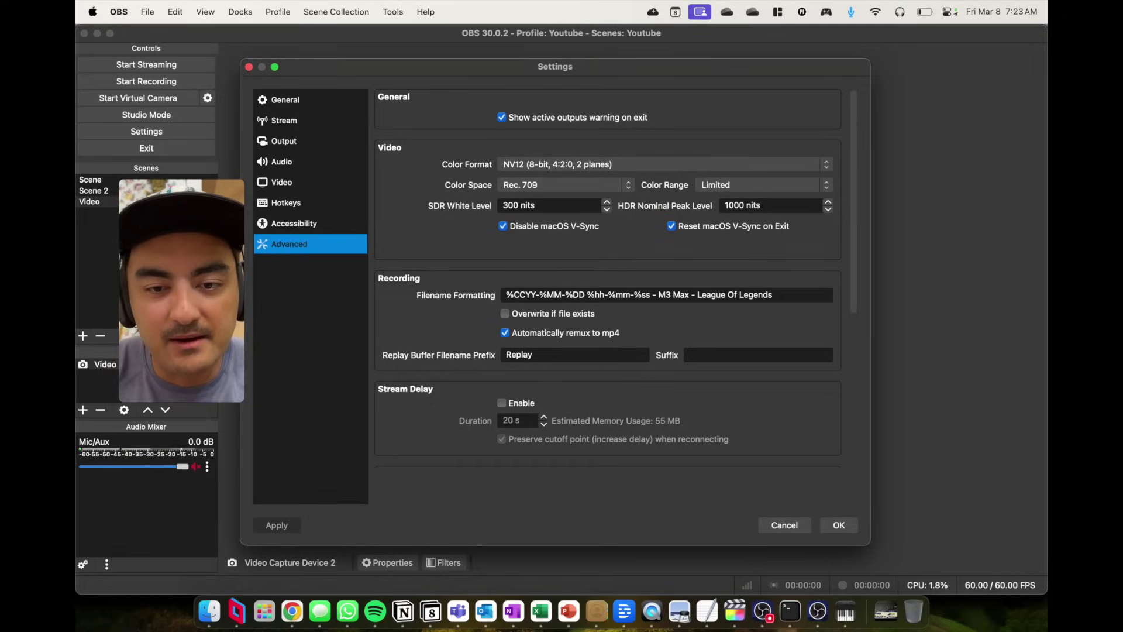
pyautogui.click(784, 525)
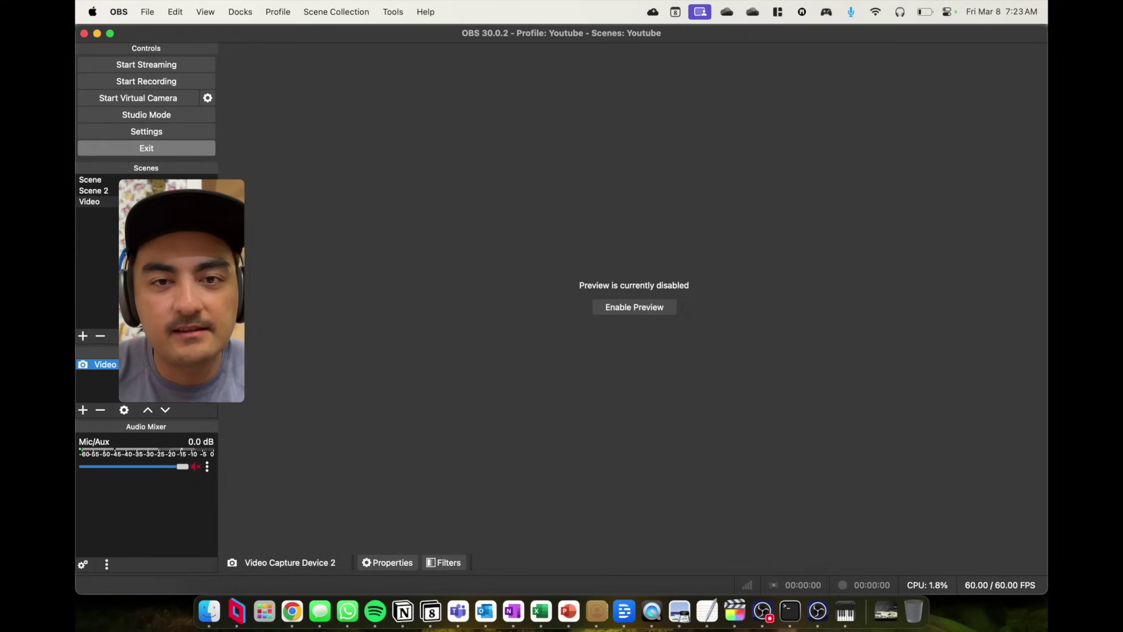
pyautogui.click(146, 148)
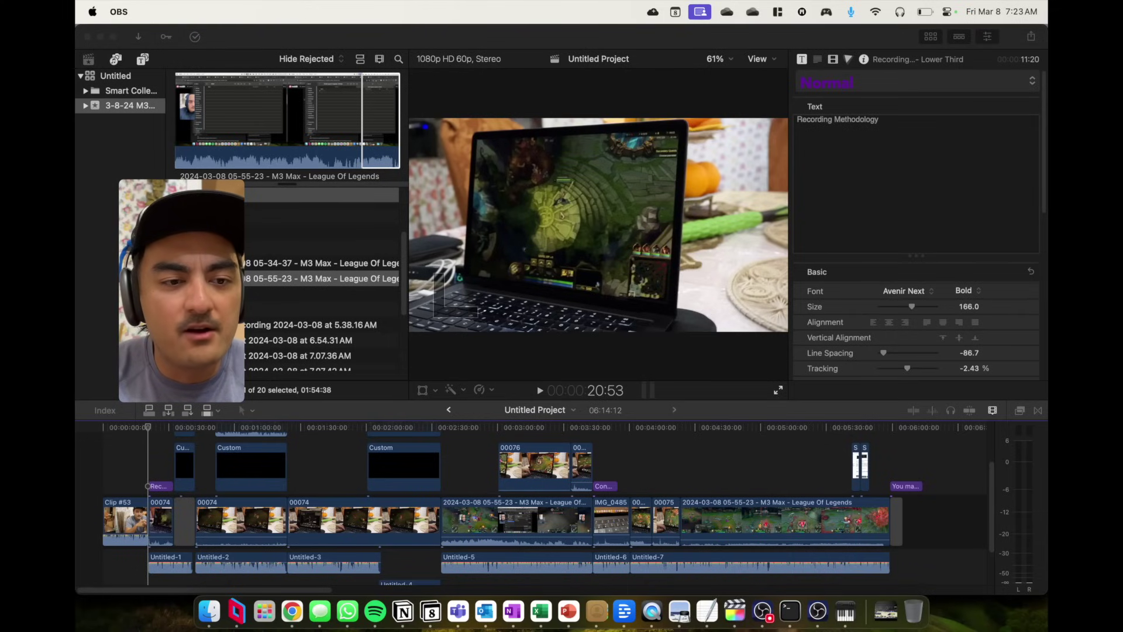